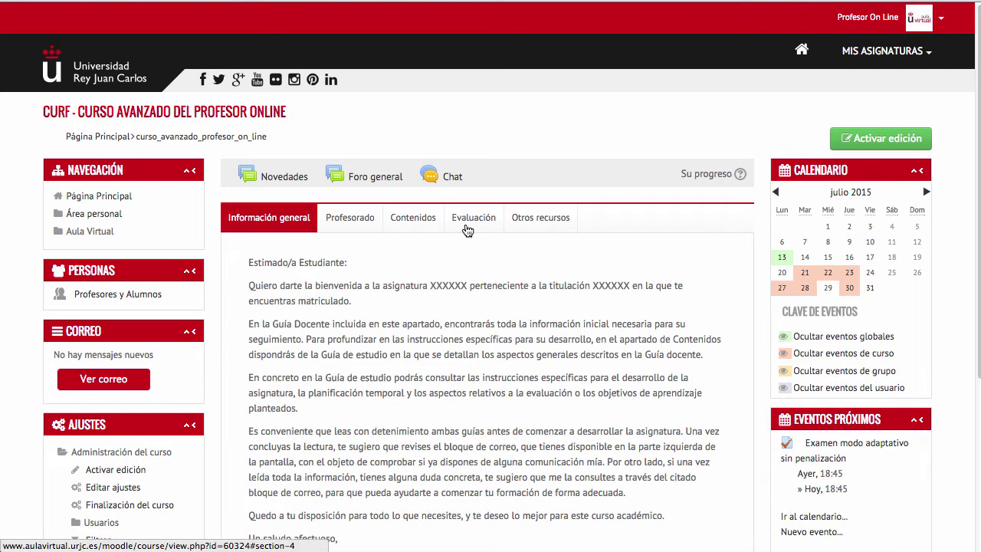
# Step: Show the course's Contenidos section at Módulo I and turn on course editing
pyautogui.click(391, 222)
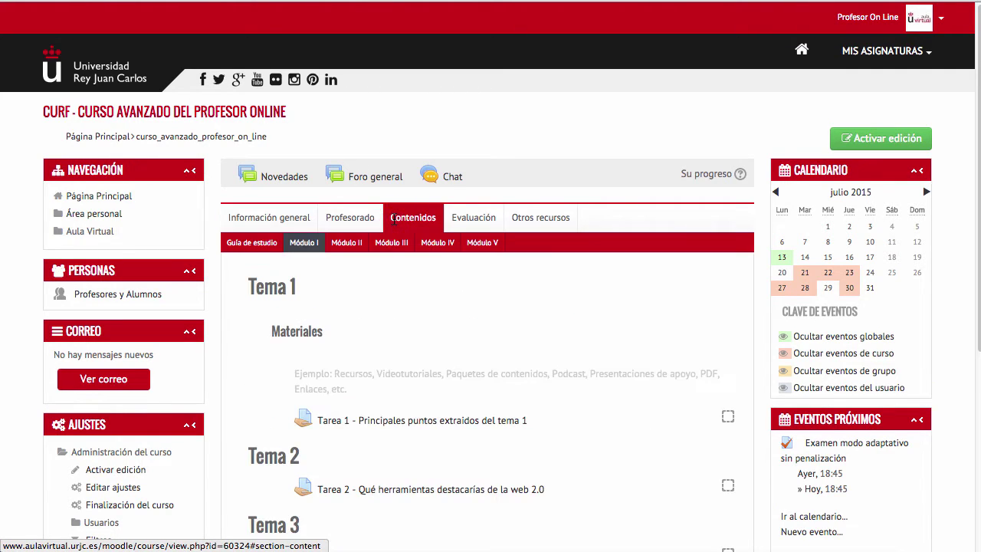
pyautogui.click(852, 143)
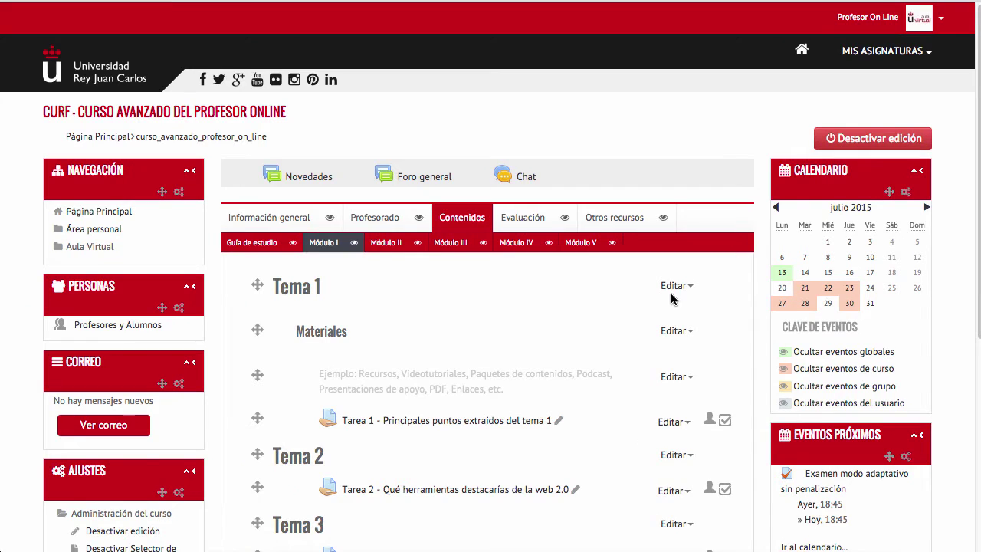
# Step: Add a Tarea activity to Módulo I and name it "Tarea condicionada"
pyautogui.scroll(-1, 651, 307)
pyautogui.scroll(-5, 656, 312)
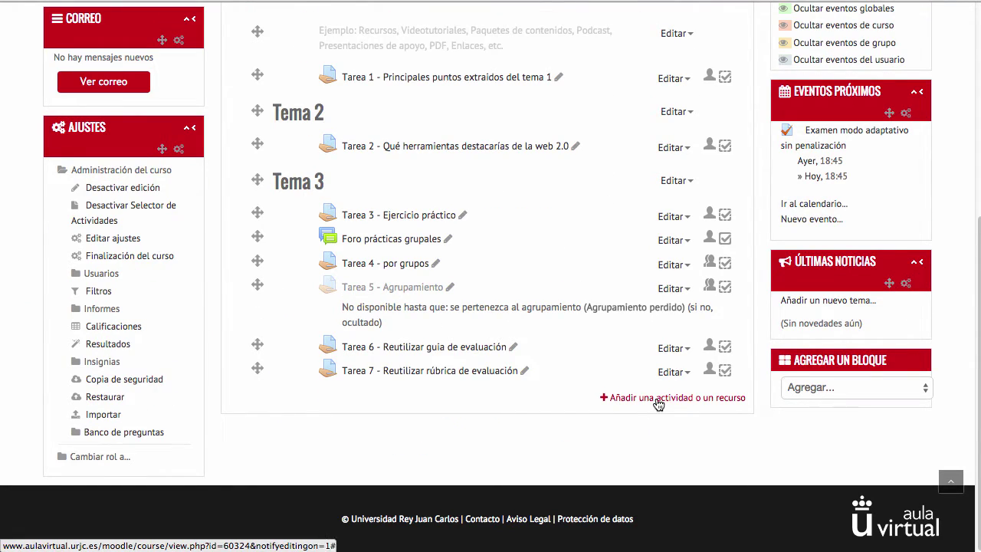
pyautogui.click(658, 399)
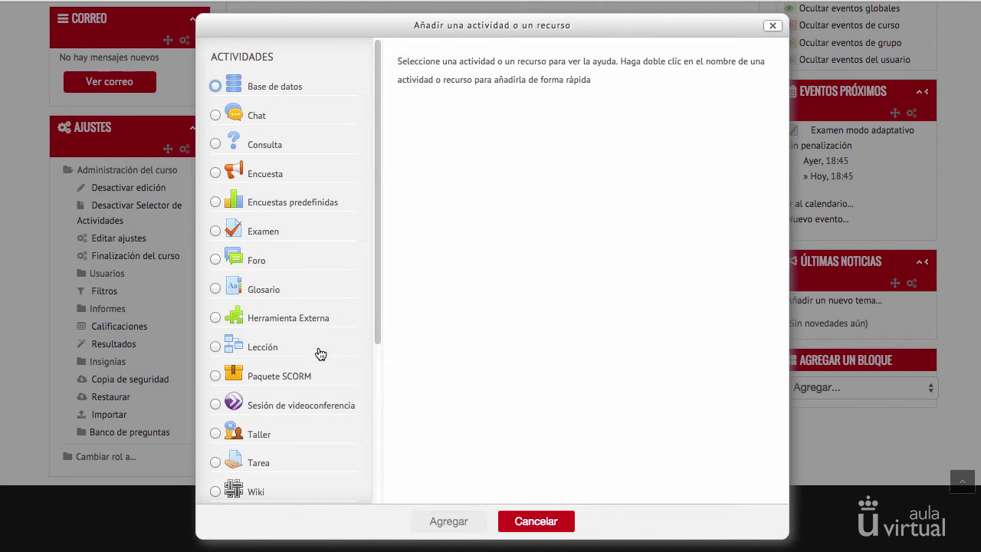
pyautogui.click(261, 463)
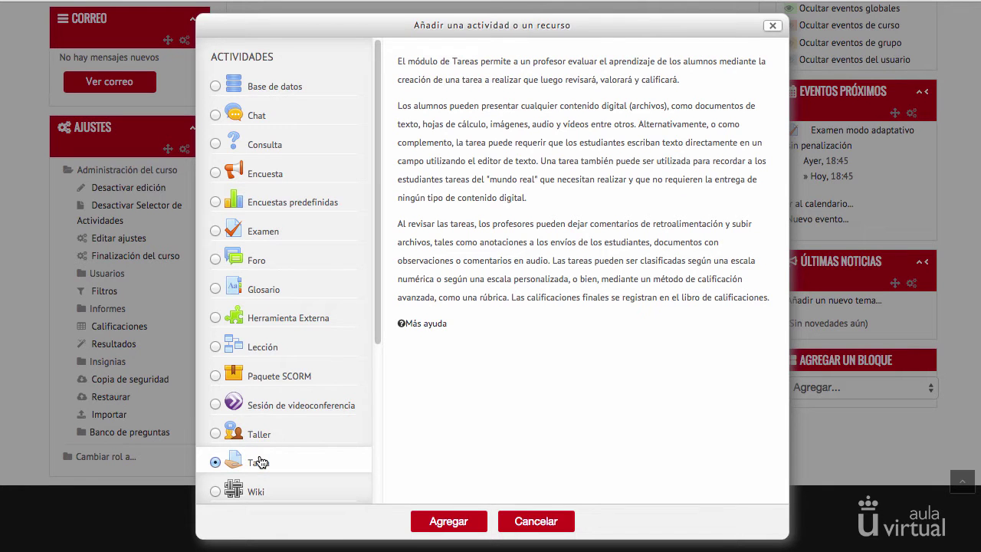
pyautogui.click(465, 522)
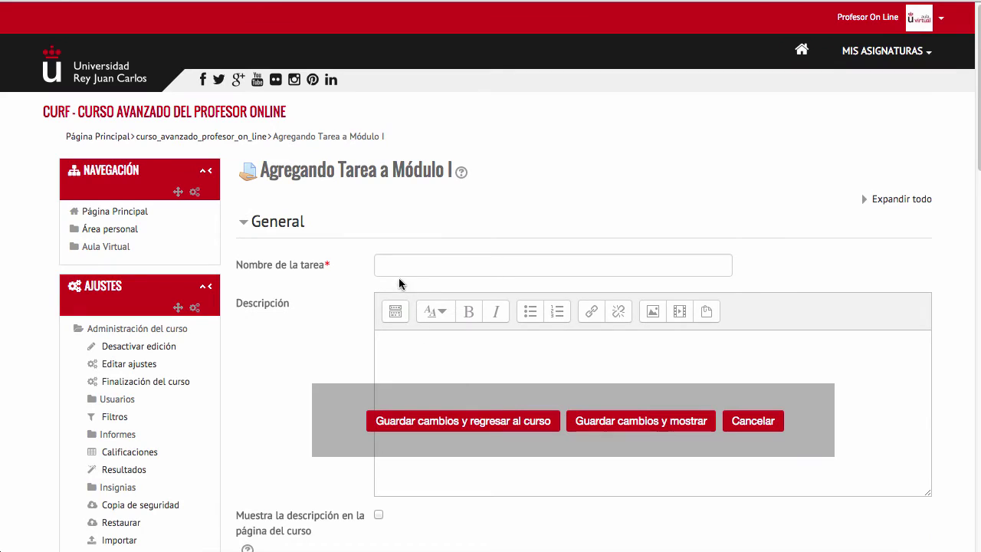
pyautogui.click(395, 269)
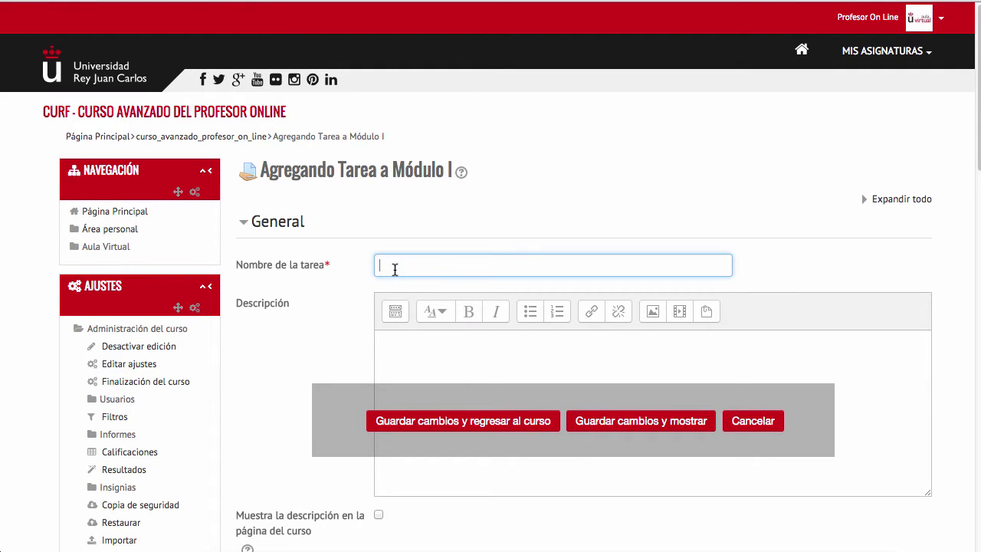
pyautogui.write('Tarea condicionada')
# Step: Add a Finalización de actividad restriction in the task's Restricciones de acceso section
pyautogui.scroll(-15, 494, 270)
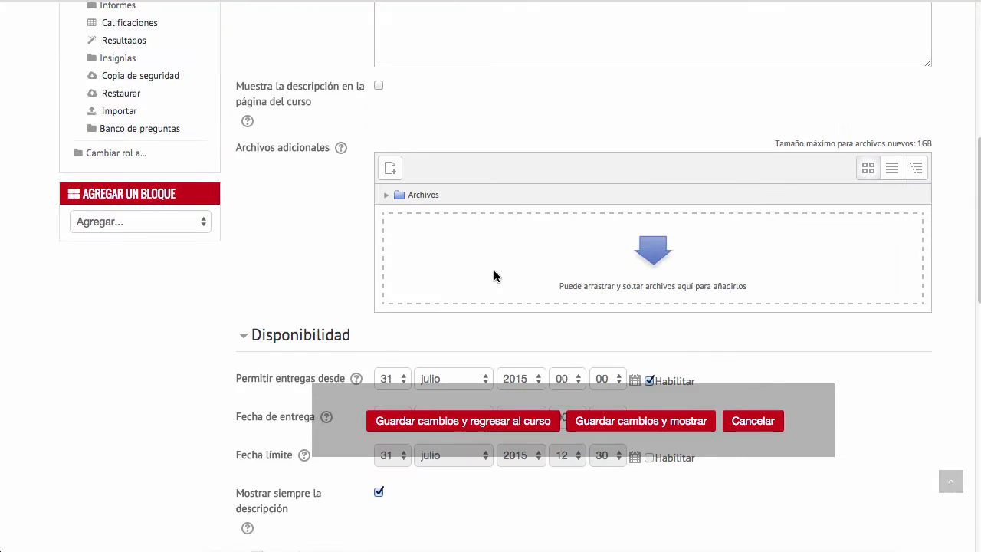
pyautogui.scroll(-5, 494, 276)
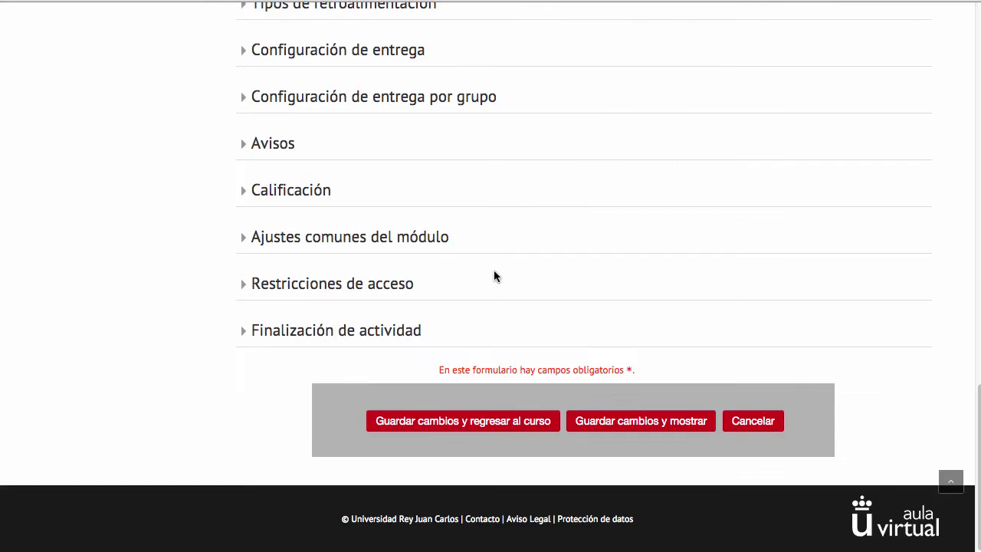
pyautogui.click(349, 288)
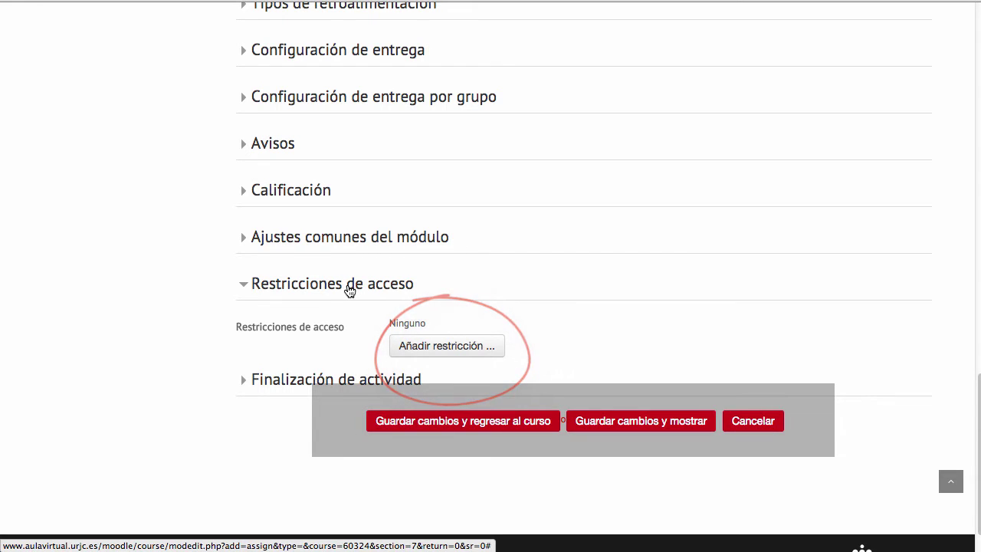
pyautogui.click(438, 347)
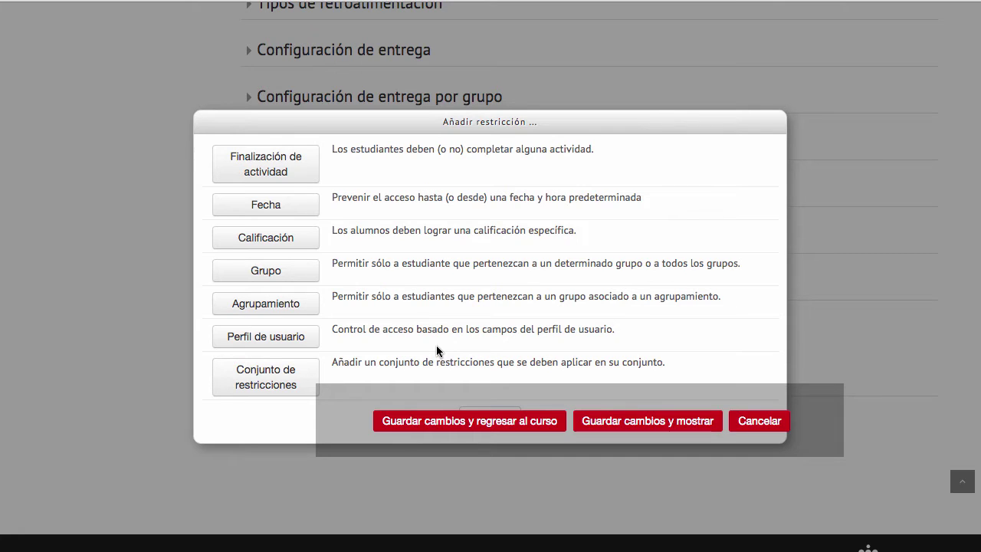
pyautogui.click(293, 174)
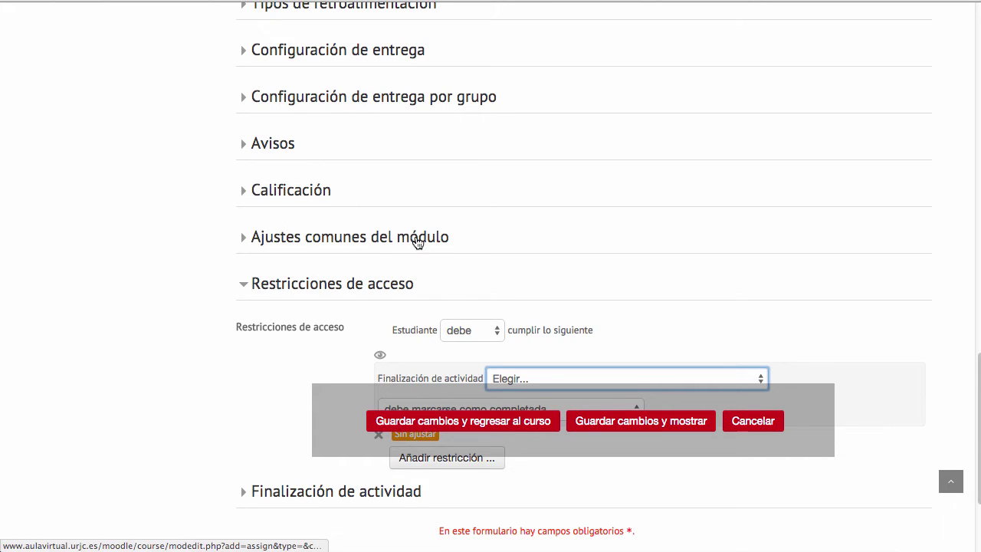
# Step: Set the restriction so the student "debe" meet it, with "Tarea 5 - Agrupamiento" and the condition "debe marcarse como completada"
pyautogui.scroll(-3, 420, 241)
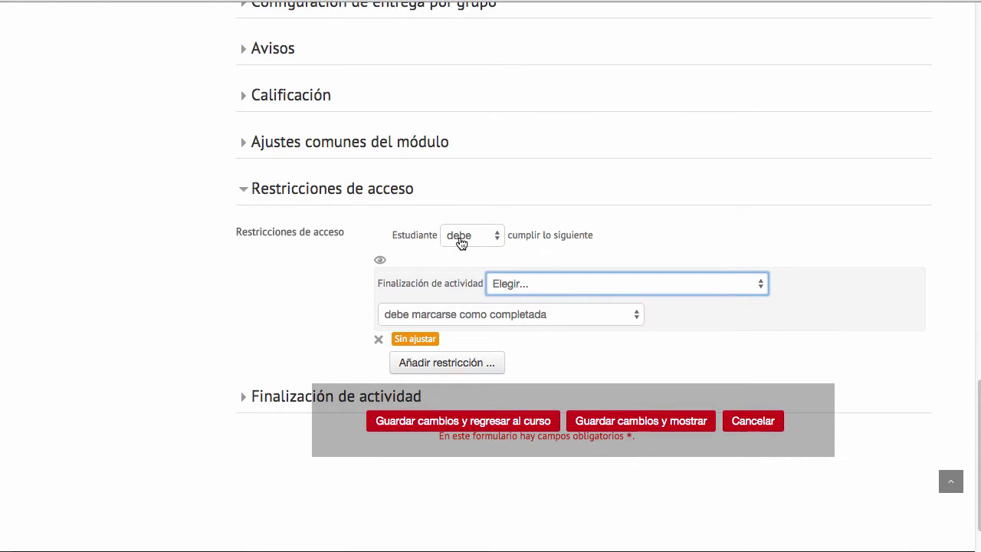
pyautogui.click(461, 242)
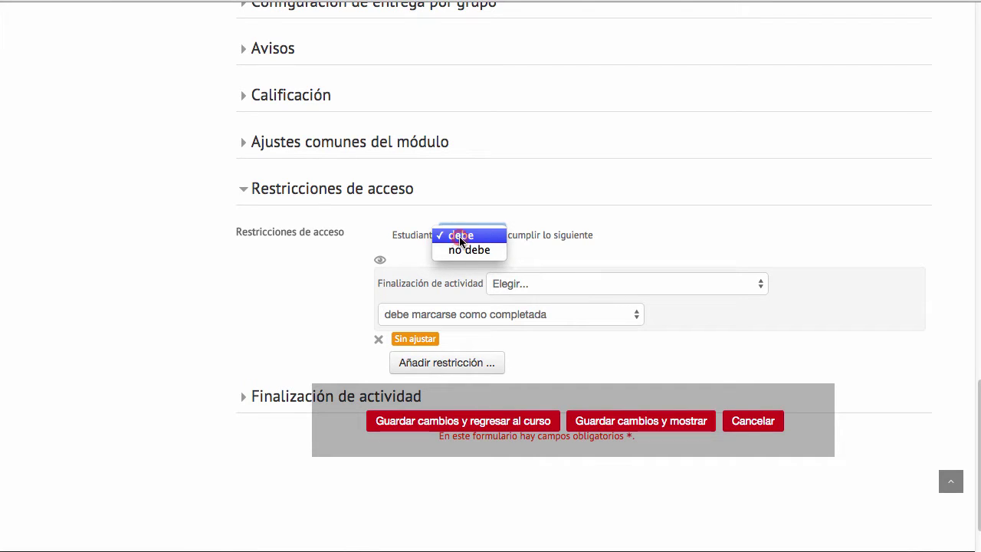
pyautogui.click(461, 239)
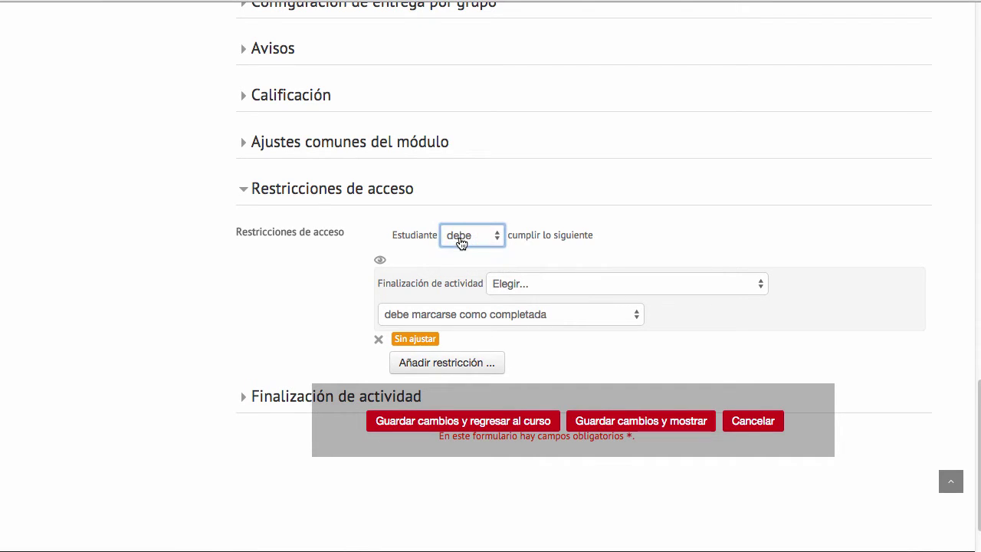
pyautogui.click(510, 285)
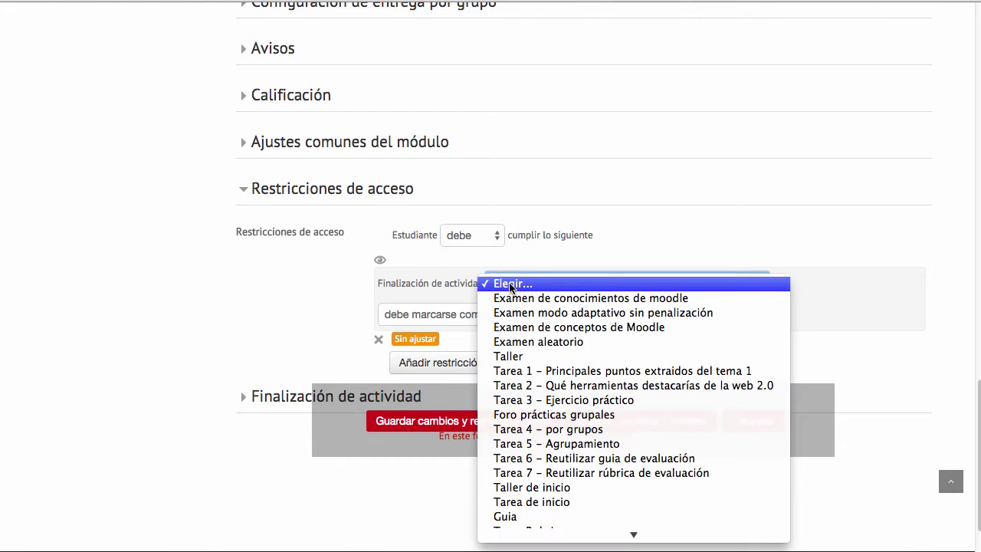
pyautogui.click(531, 444)
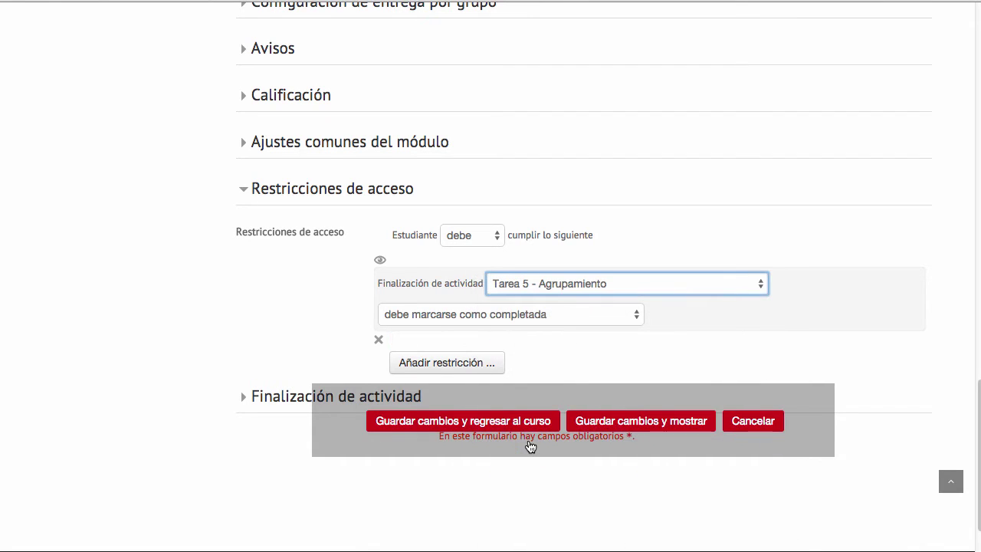
pyautogui.click(512, 319)
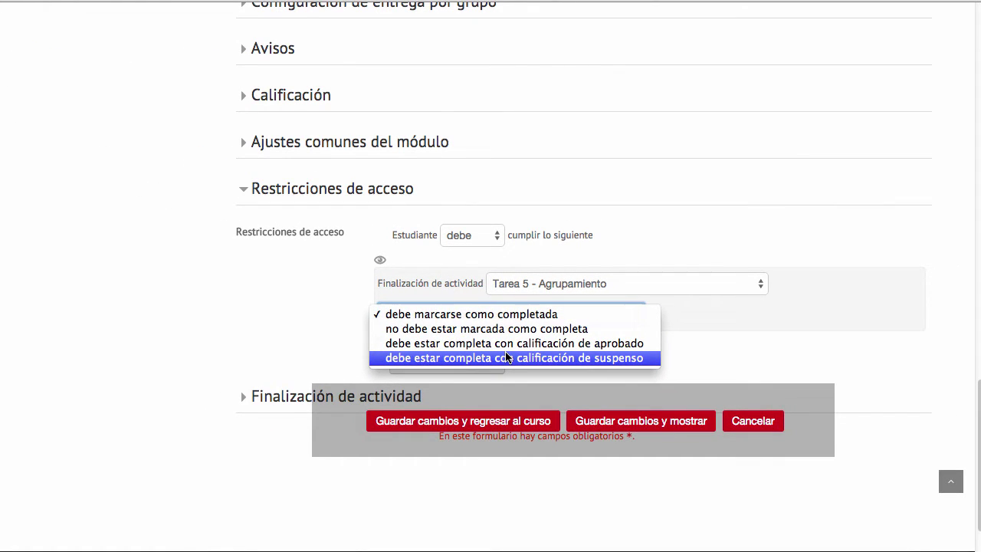
pyautogui.click(497, 314)
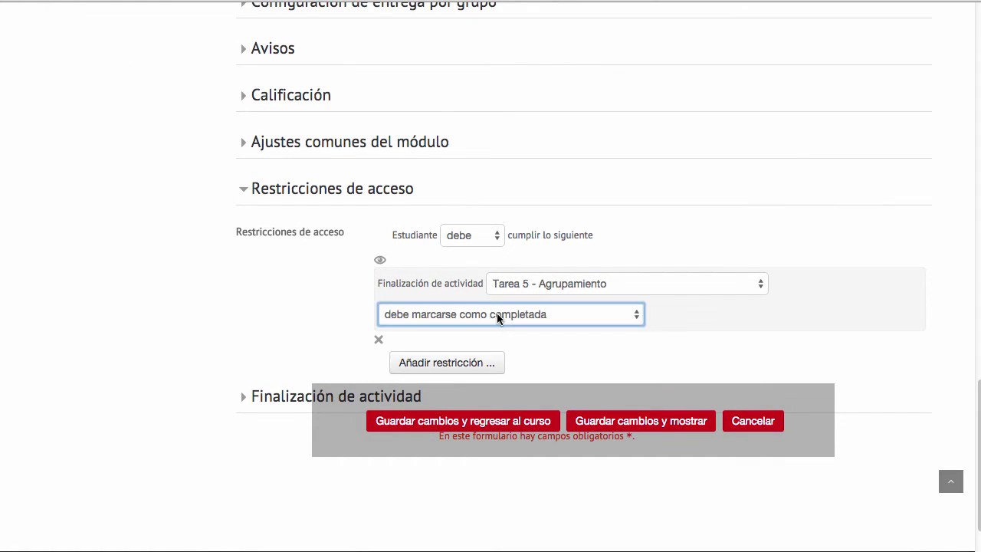
# Step: Replace the activity-completion restriction with a Fecha restriction that the student "debe" meet
pyautogui.click(380, 342)
pyautogui.click(442, 298)
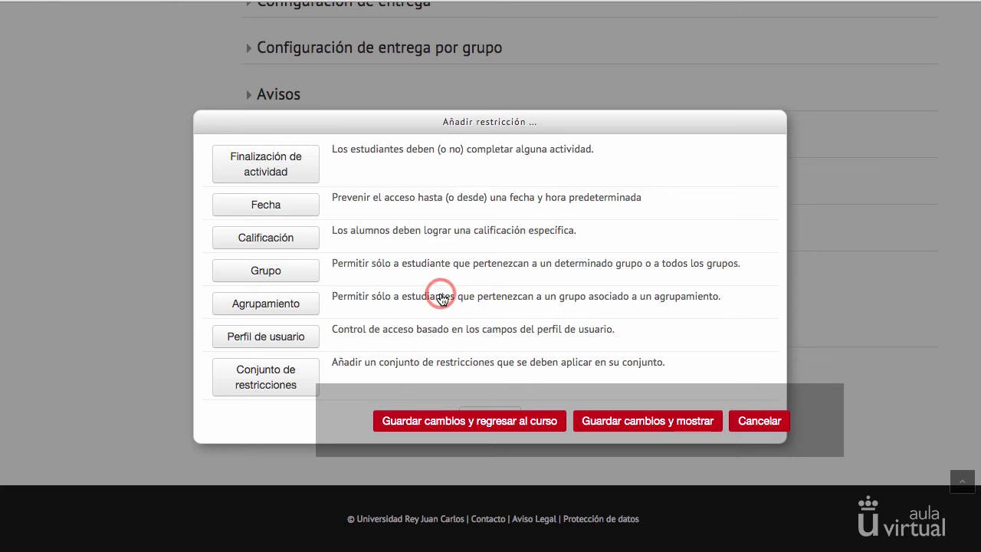
pyautogui.click(304, 207)
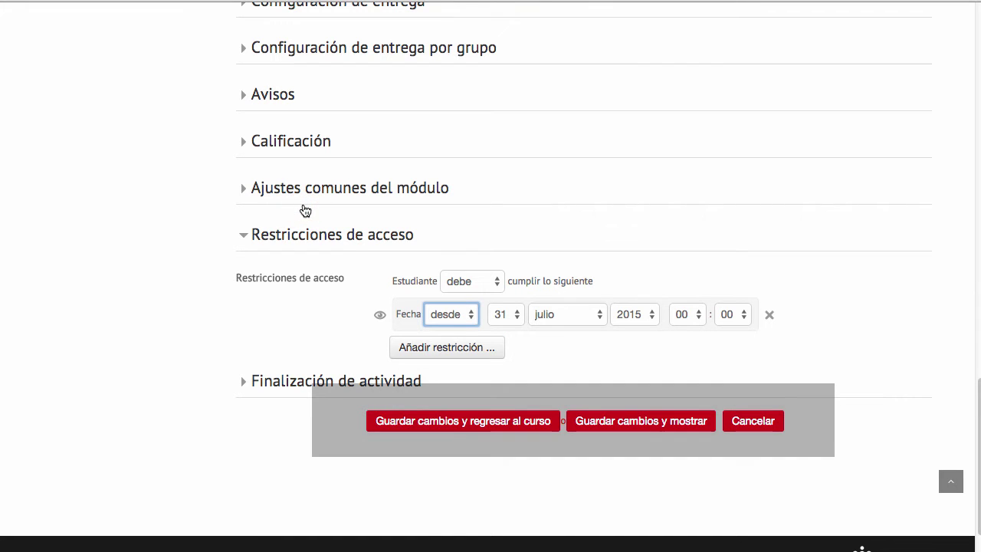
pyautogui.click(464, 283)
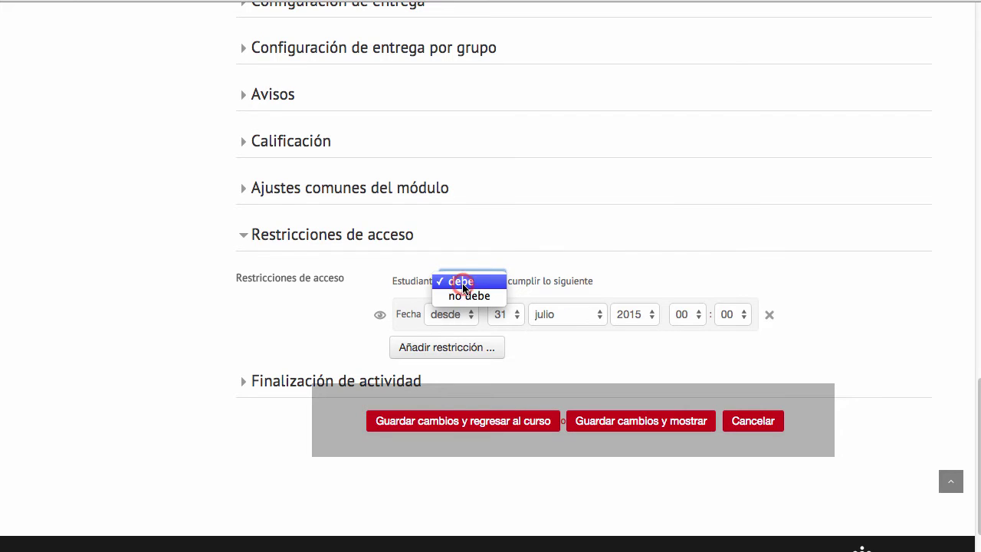
pyautogui.click(463, 285)
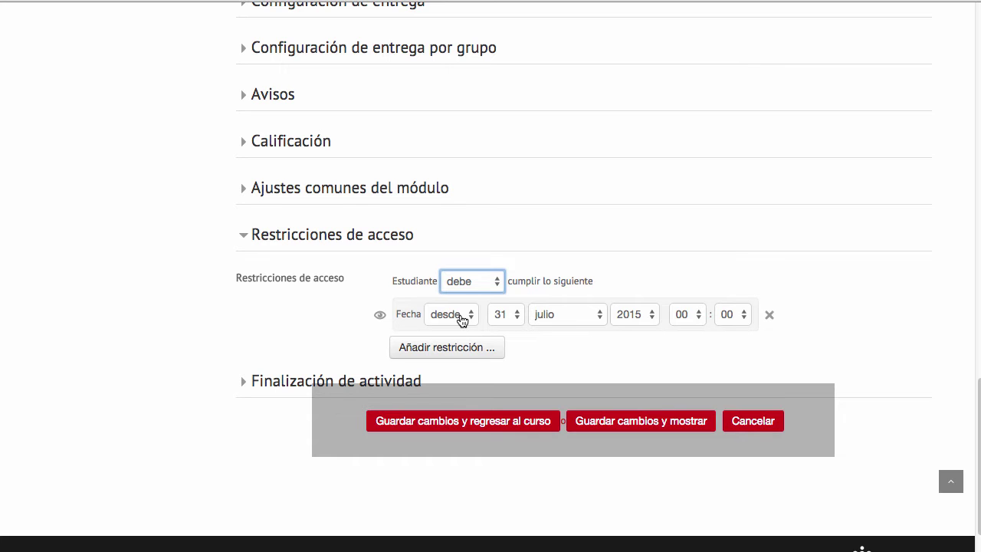
# Step: Add a second Fecha restriction and set it to "hasta" 30 octubre 2015
pyautogui.click(451, 347)
pyautogui.click(296, 204)
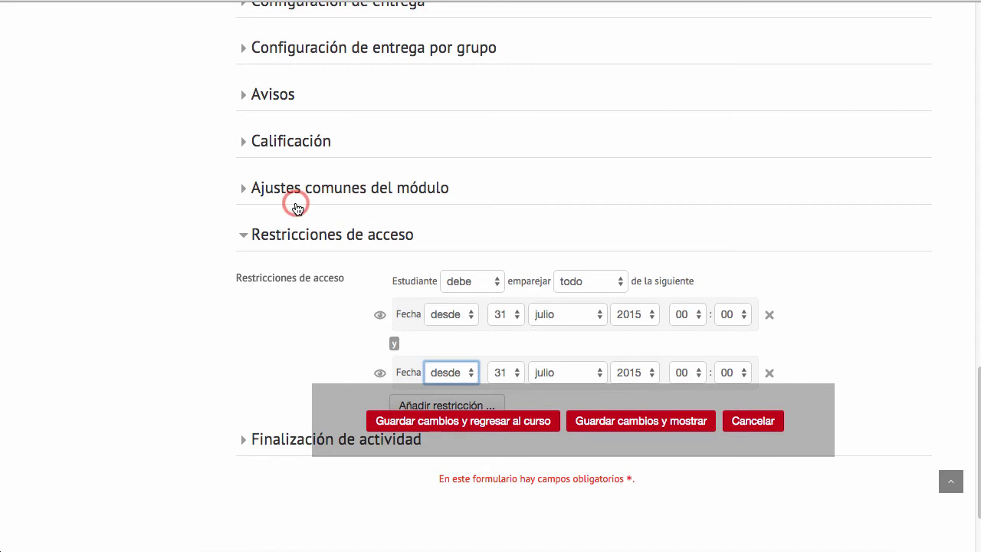
pyautogui.scroll(-3, 430, 326)
pyautogui.click(451, 273)
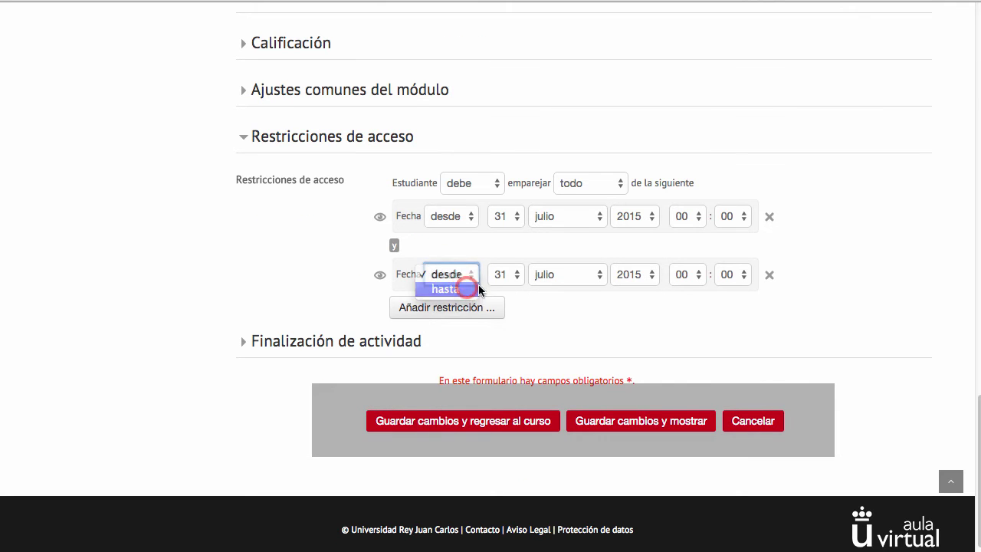
pyautogui.click(444, 287)
pyautogui.click(502, 274)
pyautogui.click(502, 259)
pyautogui.click(544, 275)
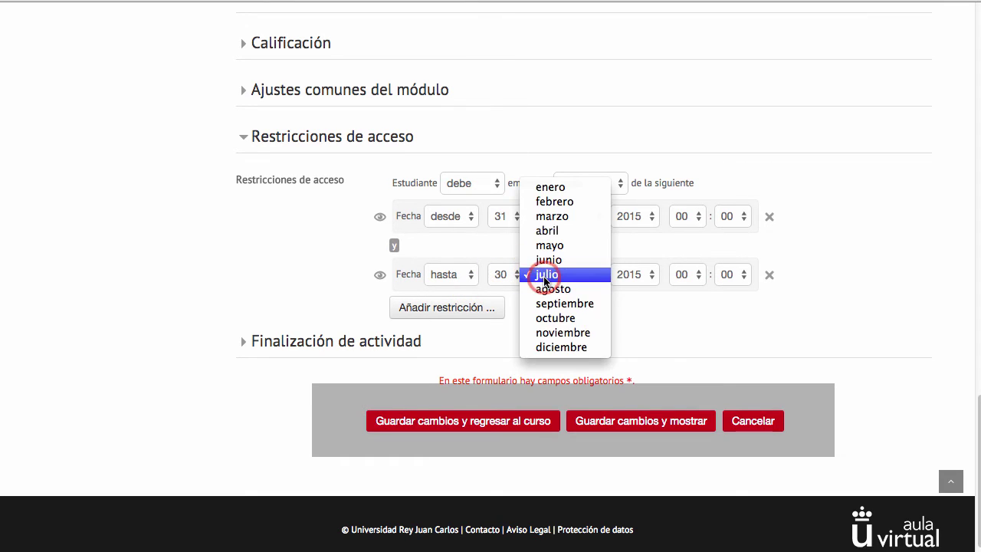
pyautogui.click(553, 318)
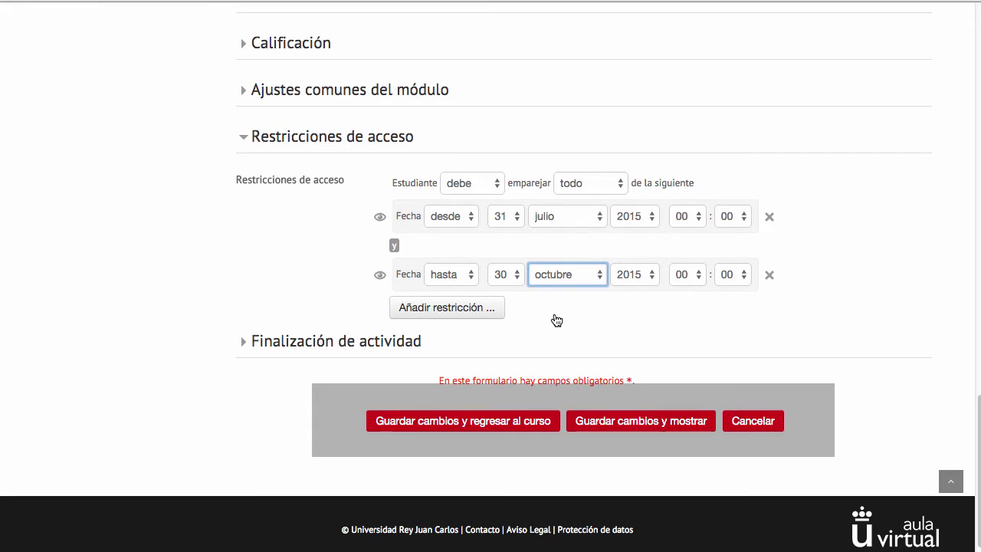
# Step: Remove both Fecha restrictions and add a Calificación restriction instead
pyautogui.click(769, 216)
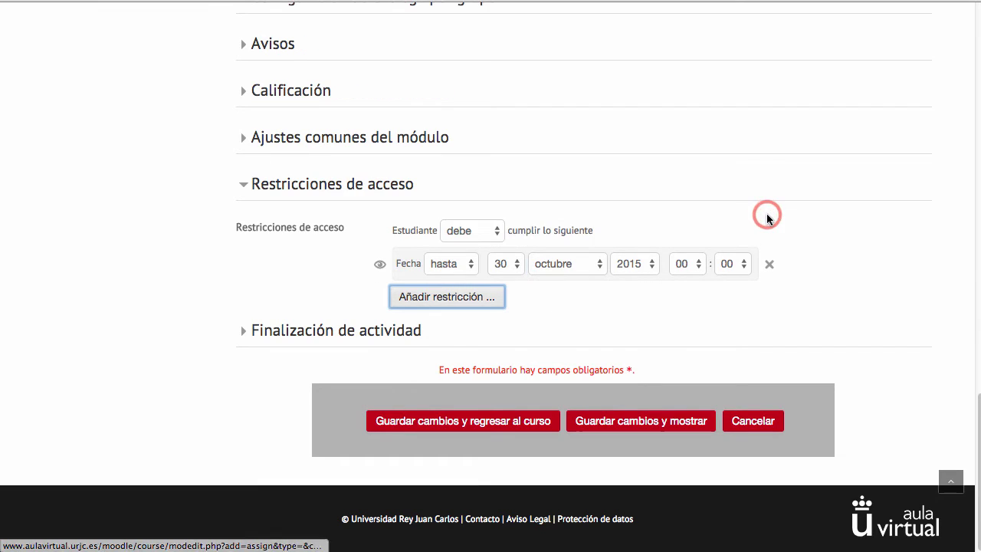
pyautogui.click(769, 264)
pyautogui.click(438, 300)
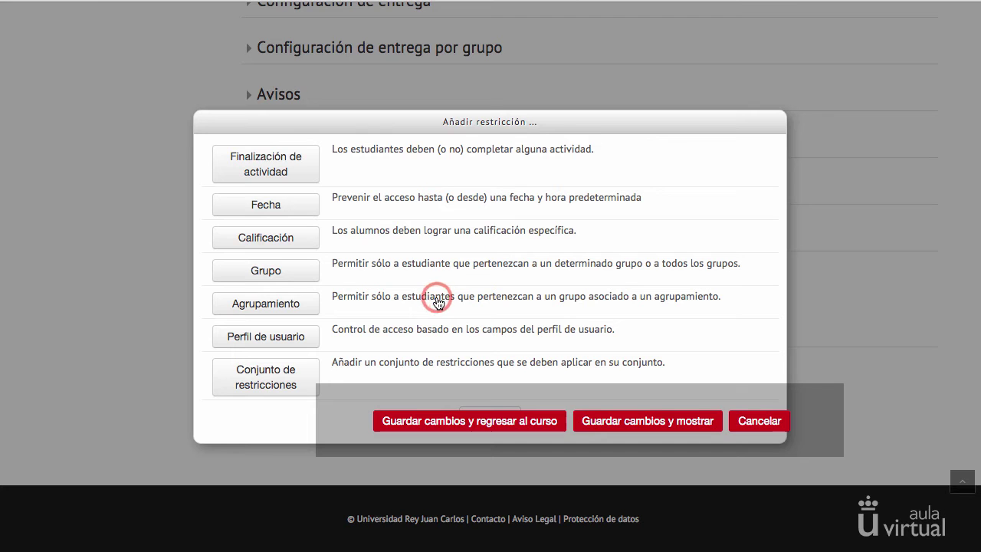
pyautogui.click(301, 244)
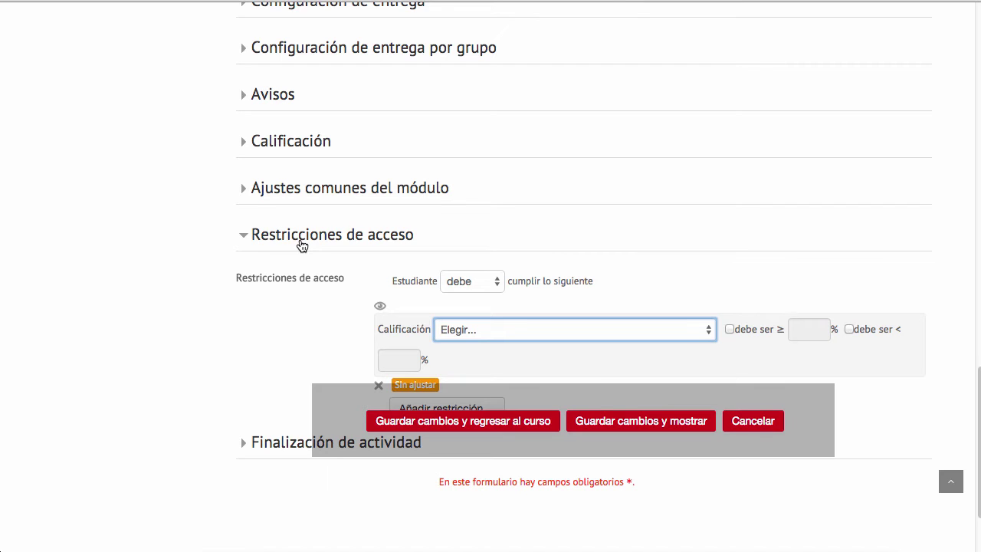
# Step: Base the Calificación restriction on "Taller de inicio (evaluación)" and require a minimum grade of 50%
pyautogui.click(485, 331)
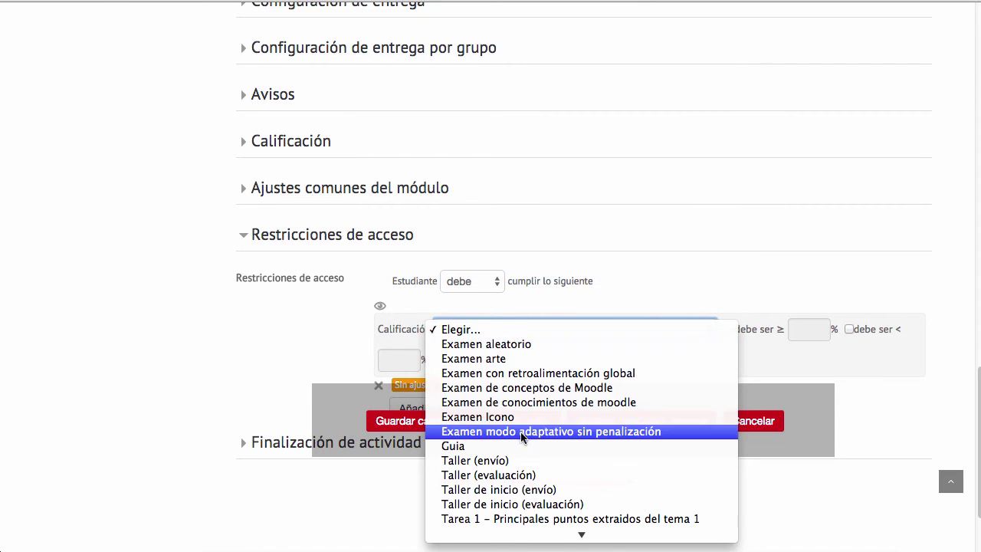
pyautogui.click(522, 505)
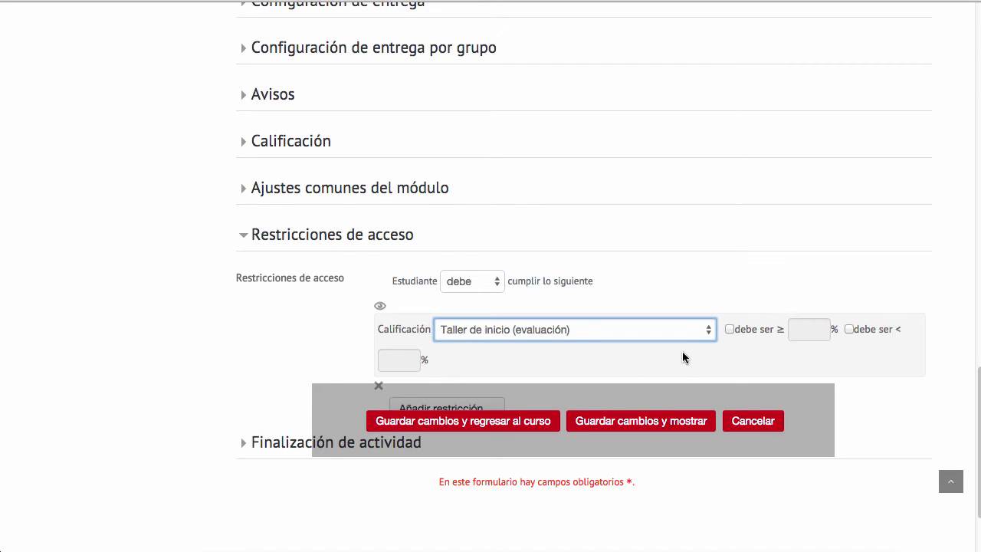
pyautogui.click(730, 329)
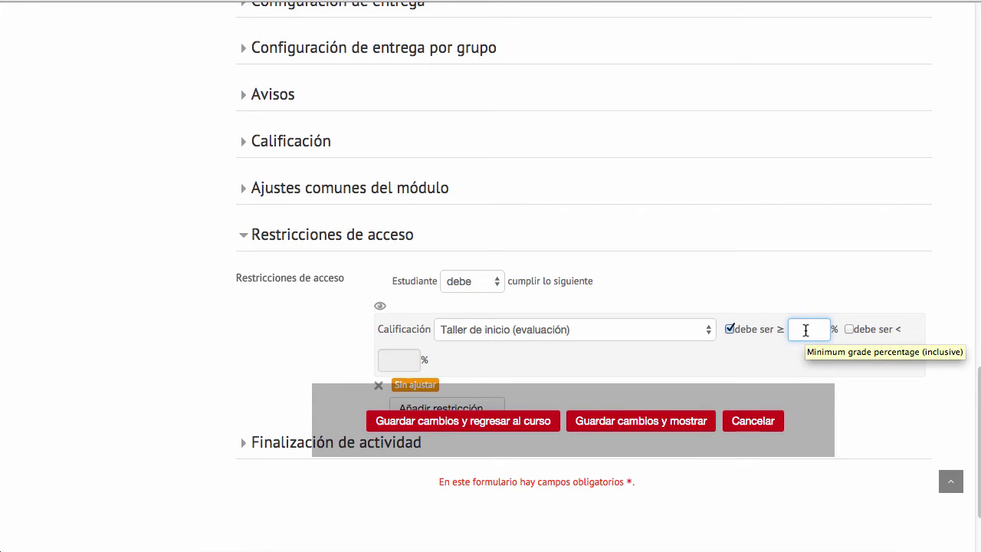
pyautogui.write('50')
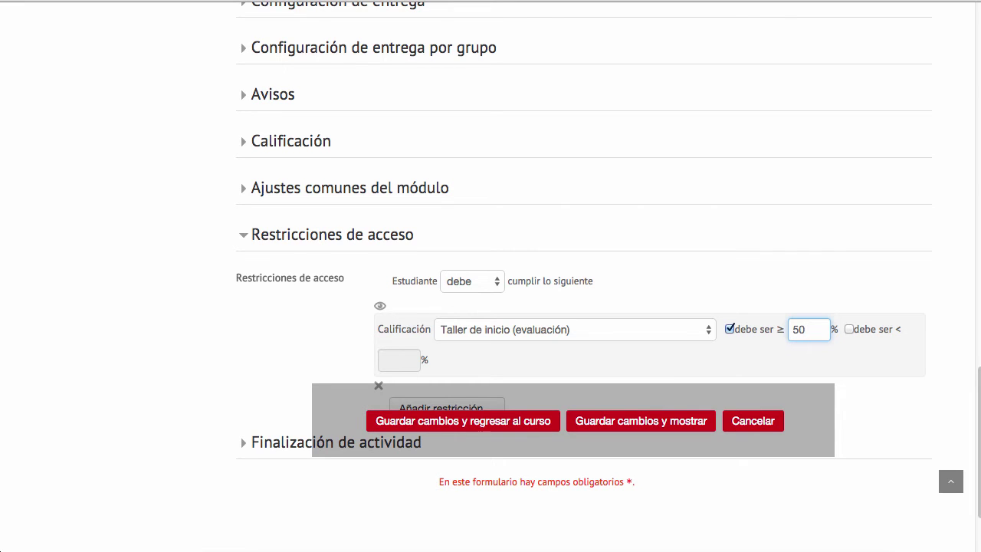
pyautogui.scroll(-3, 430, 314)
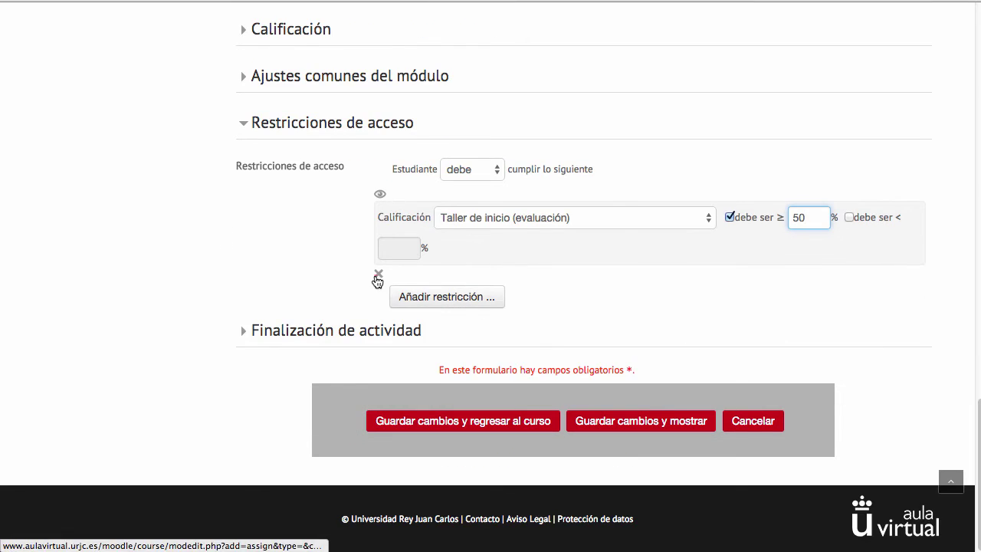
# Step: Replace the Calificación restriction with a Grupo restriction on "Grupo 1" that the student "no debe" meet
pyautogui.click(377, 279)
pyautogui.click(437, 296)
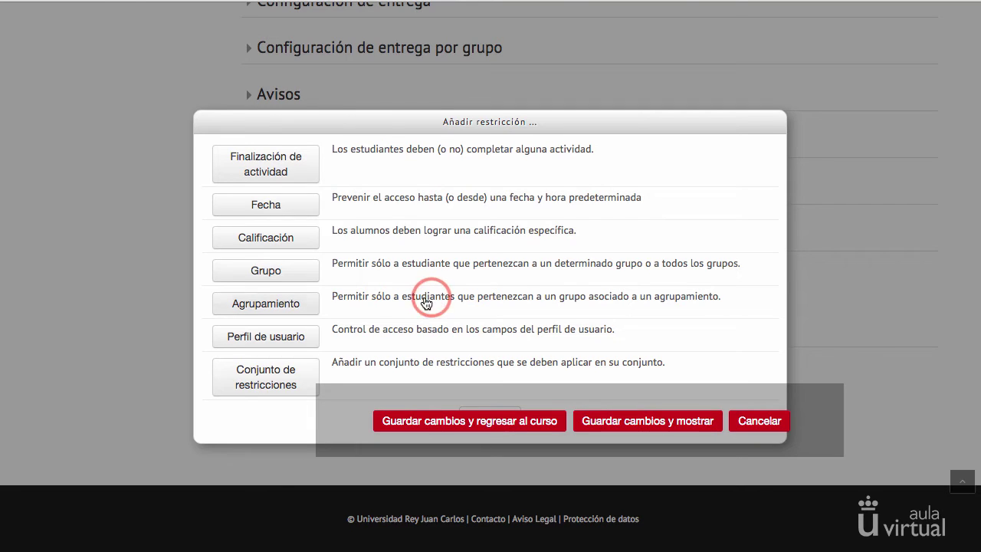
pyautogui.click(276, 277)
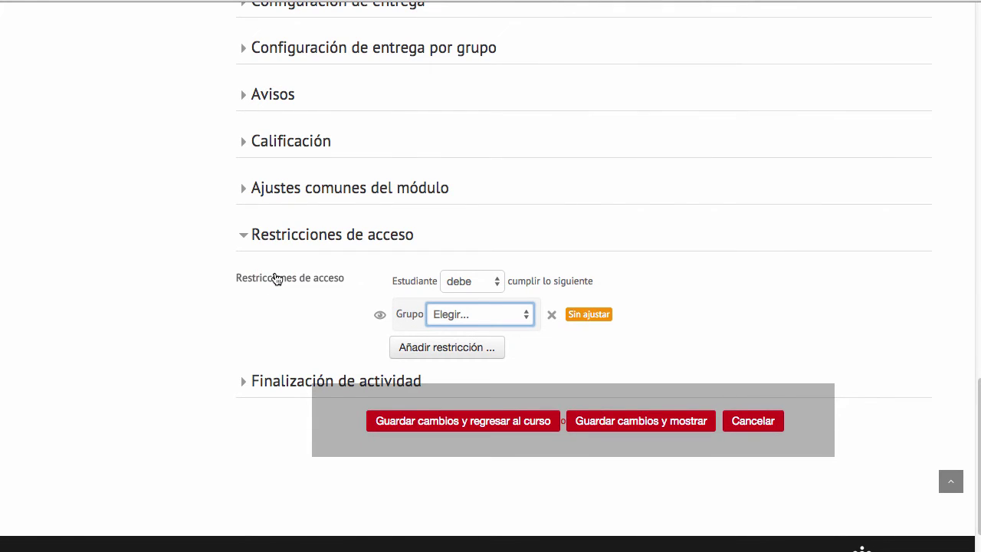
pyautogui.click(468, 316)
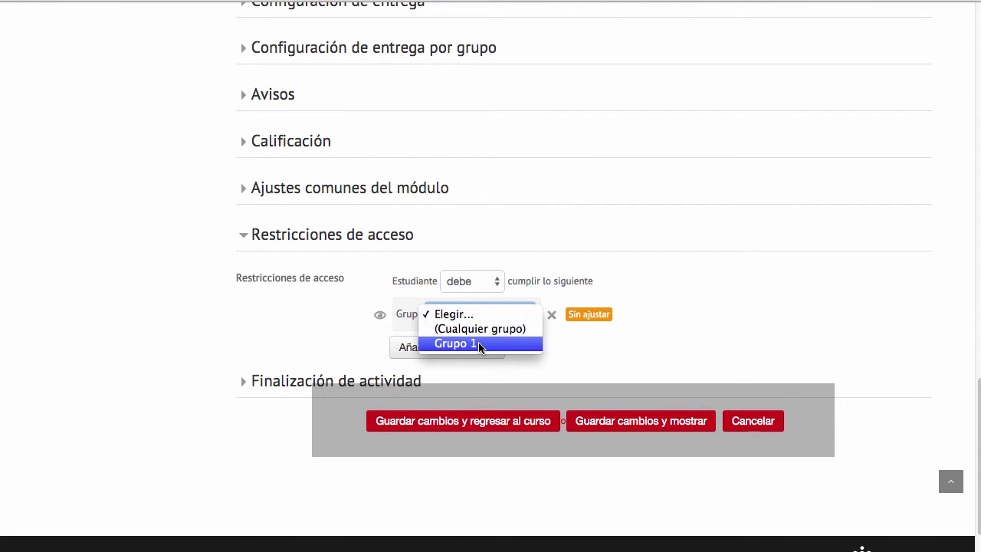
pyautogui.click(479, 347)
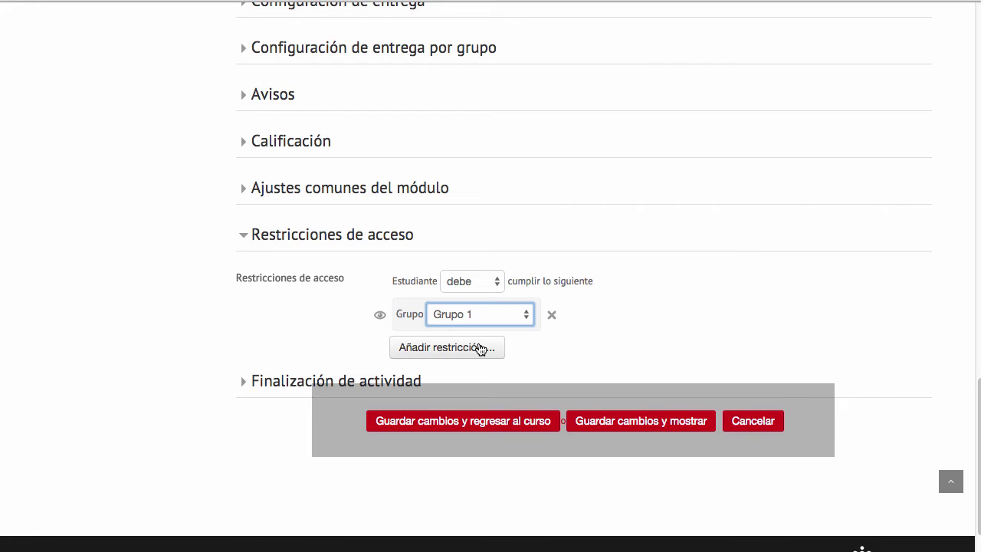
pyautogui.click(472, 281)
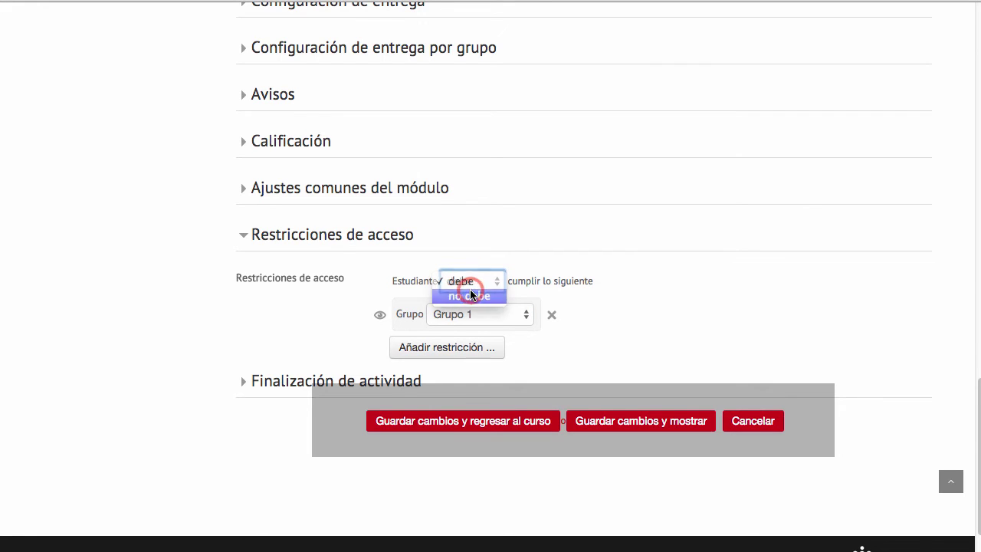
pyautogui.click(472, 296)
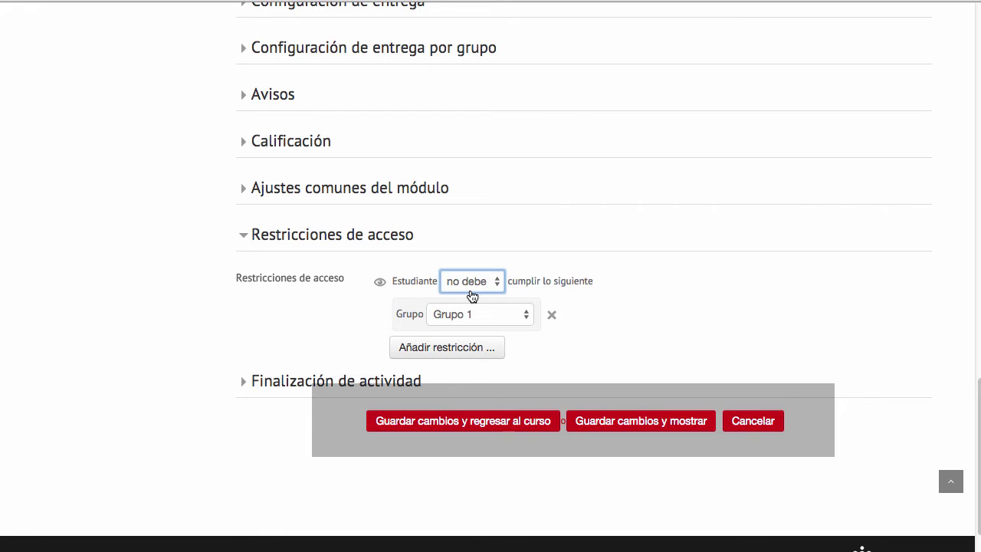
# Step: Replace the Grupo restriction with an Agrupamiento restriction set to "Agrupamiento 1"
pyautogui.click(547, 314)
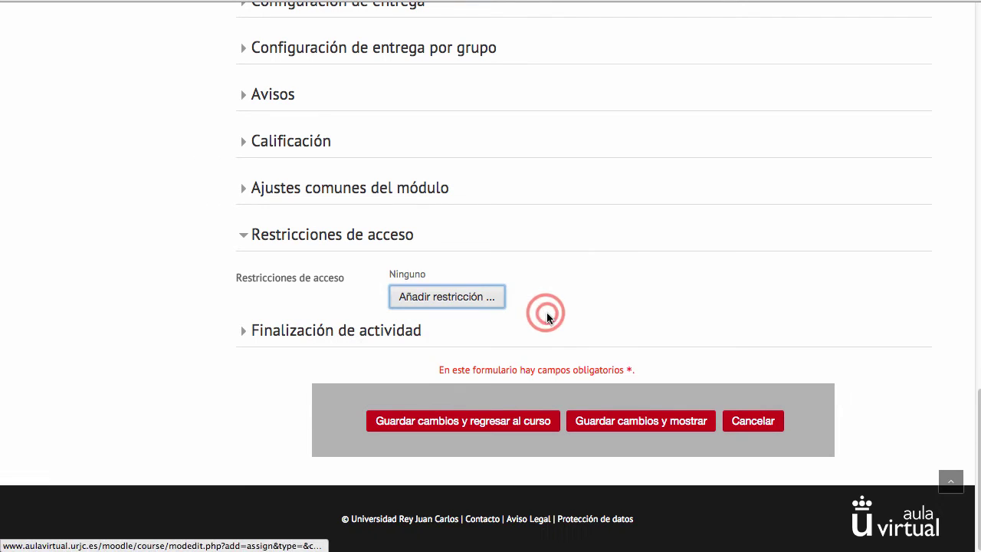
pyautogui.click(451, 299)
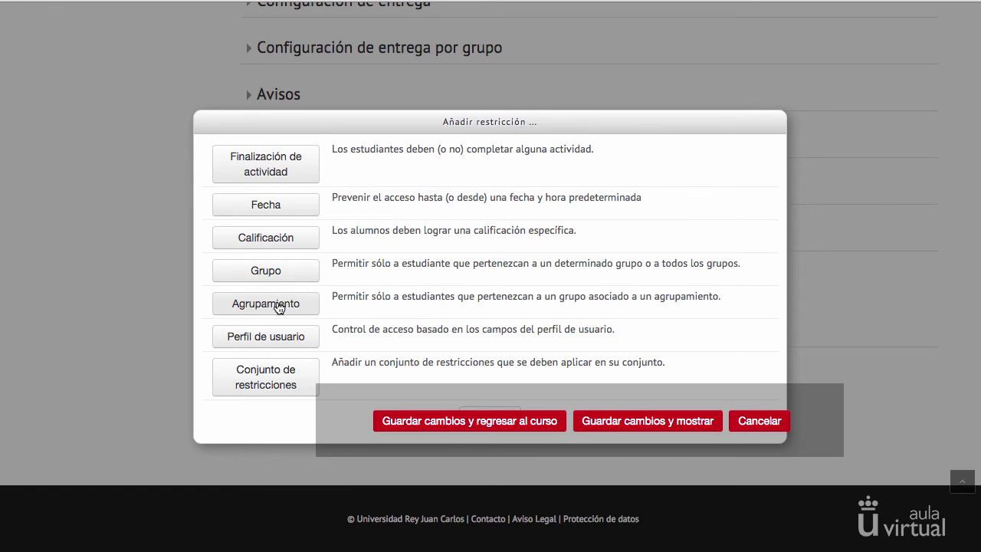
pyautogui.click(278, 307)
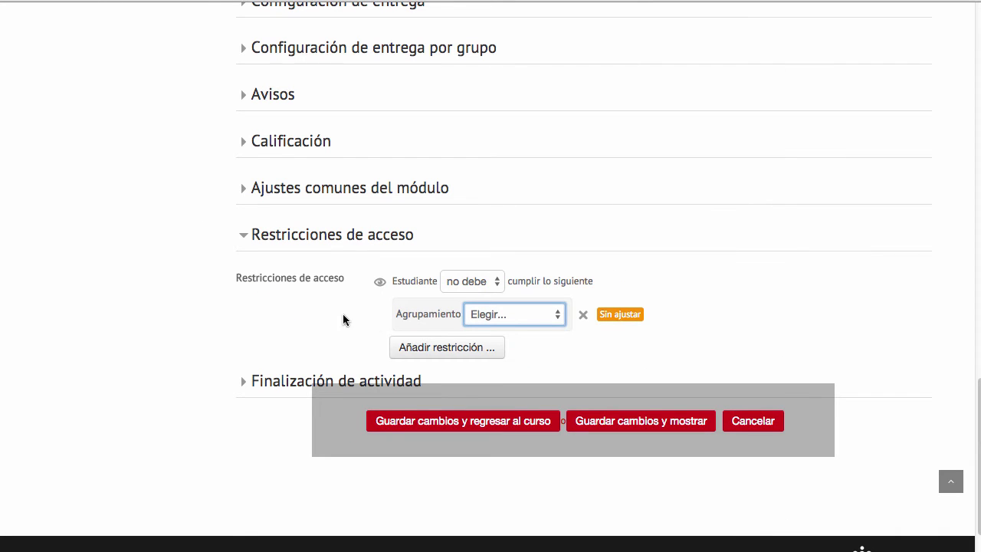
pyautogui.click(519, 322)
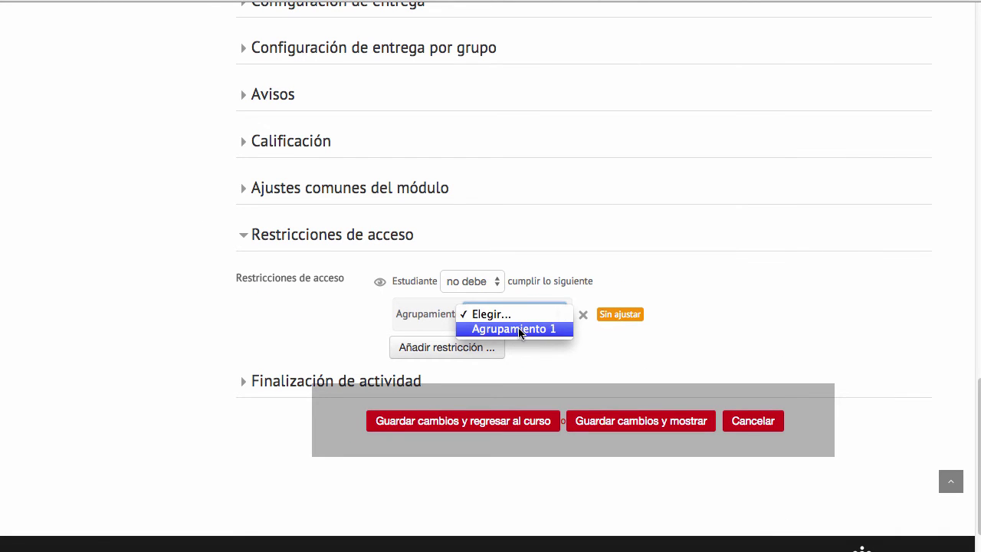
pyautogui.click(519, 329)
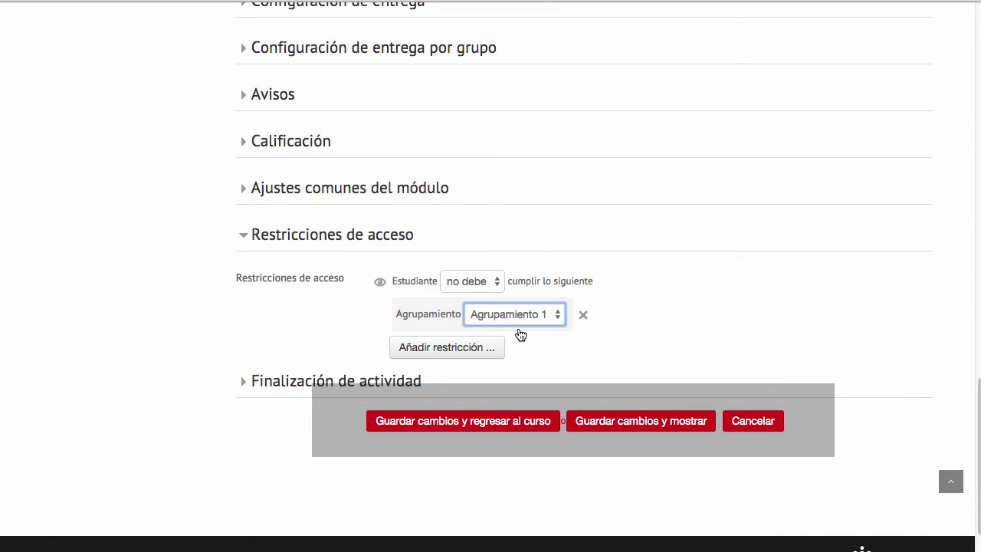
# Step: Replace the Agrupamiento restriction with a Perfil de usuario restriction that the student "debe" meet
pyautogui.click(583, 317)
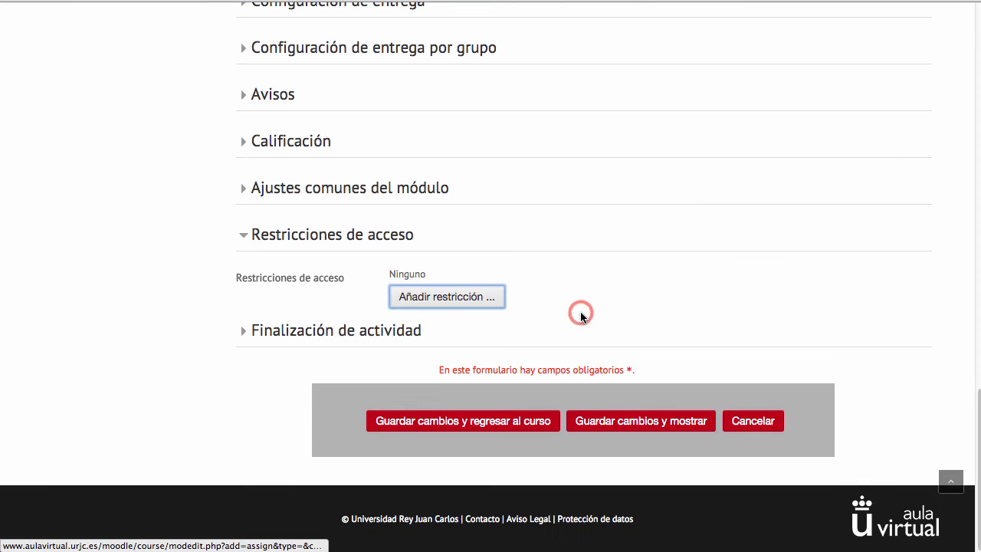
pyautogui.click(454, 306)
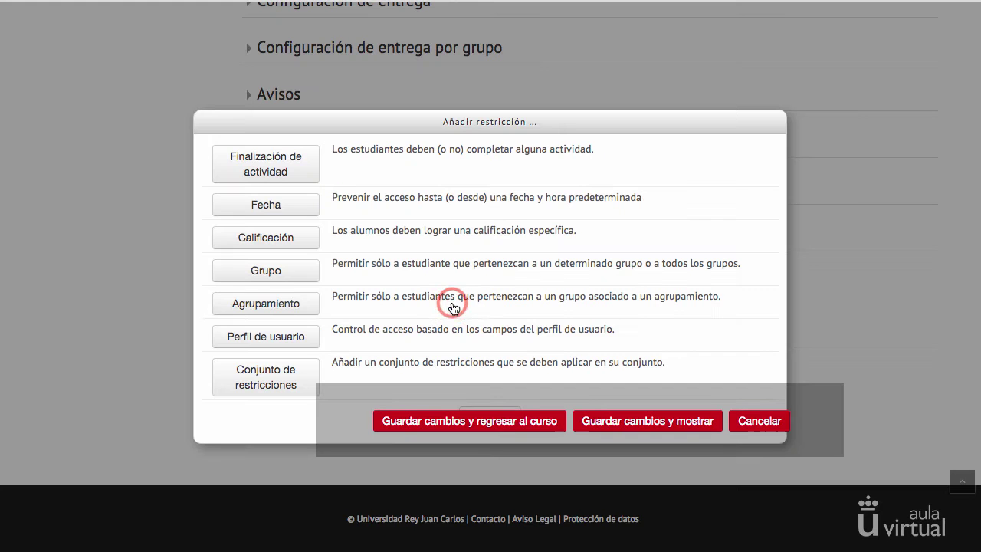
pyautogui.click(285, 341)
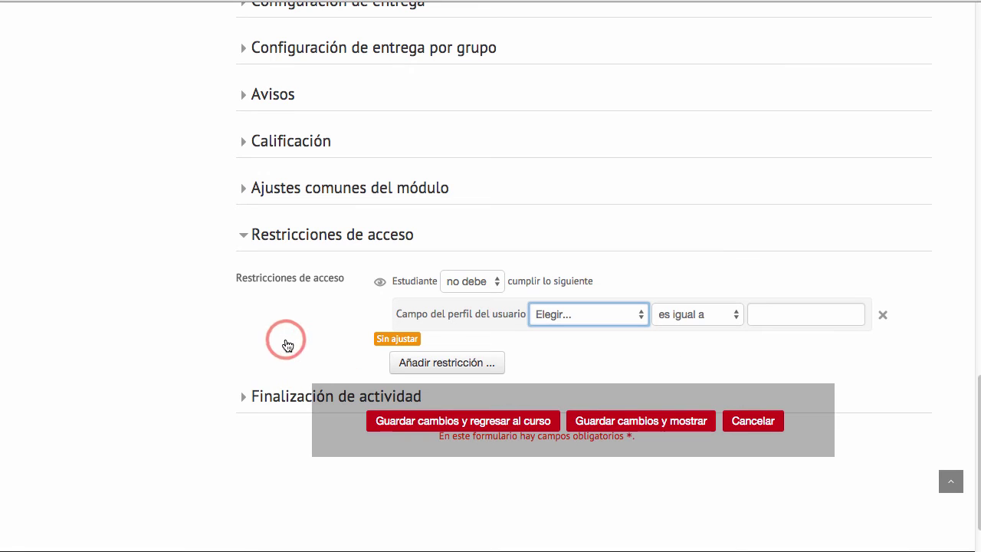
pyautogui.click(471, 281)
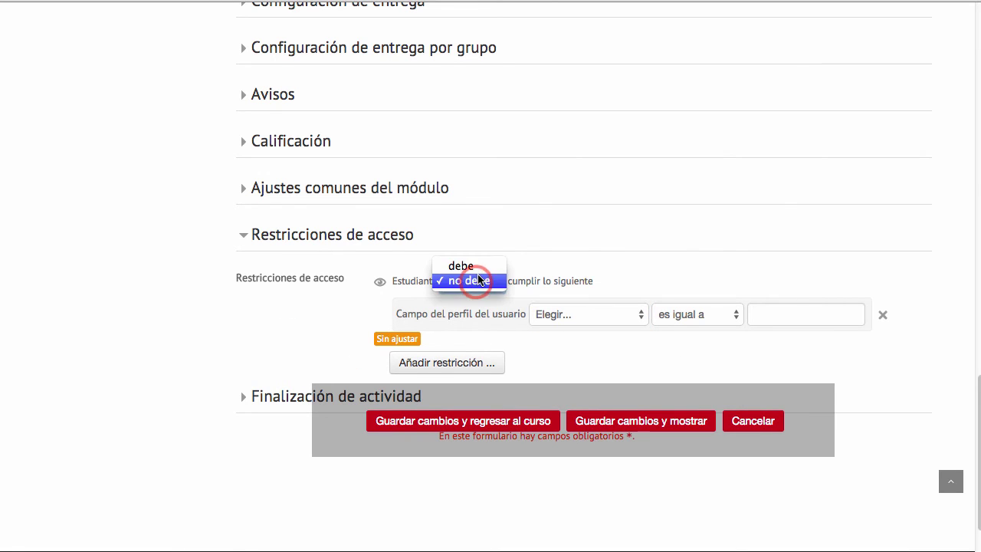
pyautogui.click(476, 265)
# Step: Define the profile restriction so that "Dirección de correo" "contiene" alumnos.urjc.es
pyautogui.click(570, 313)
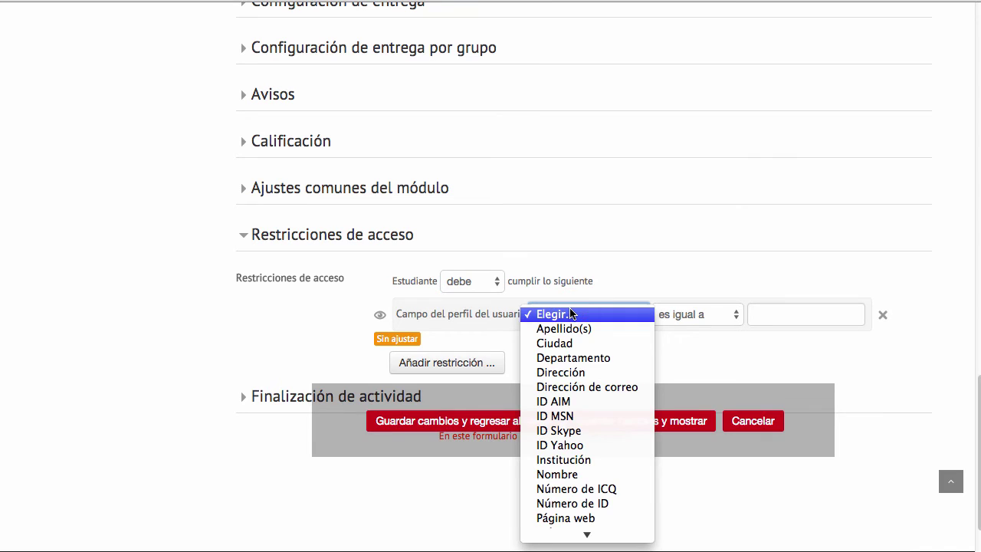
pyautogui.scroll(-1, 575, 388)
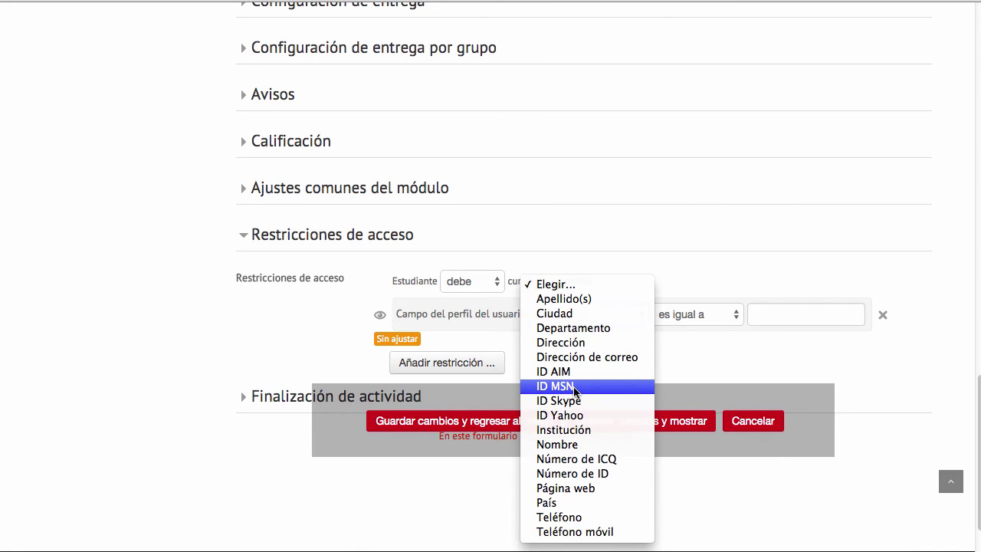
pyautogui.click(590, 358)
pyautogui.click(710, 314)
pyautogui.click(709, 326)
pyautogui.click(776, 316)
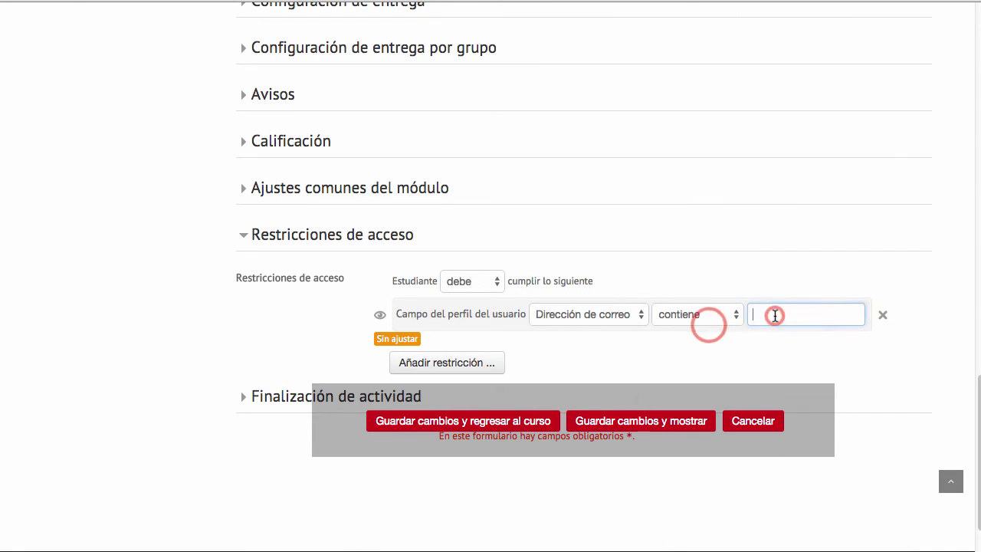
pyautogui.write('alumnos.urjc.')
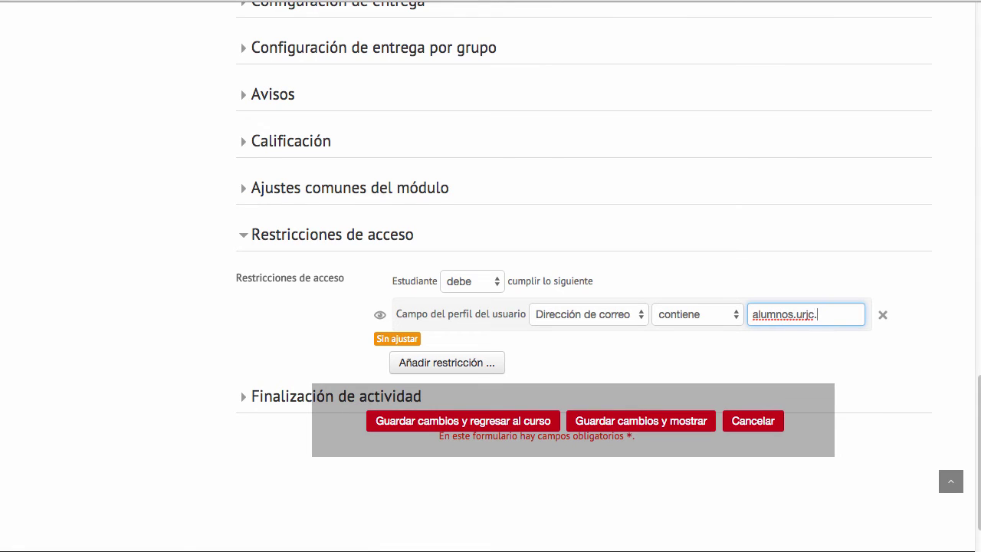
pyautogui.write('es')
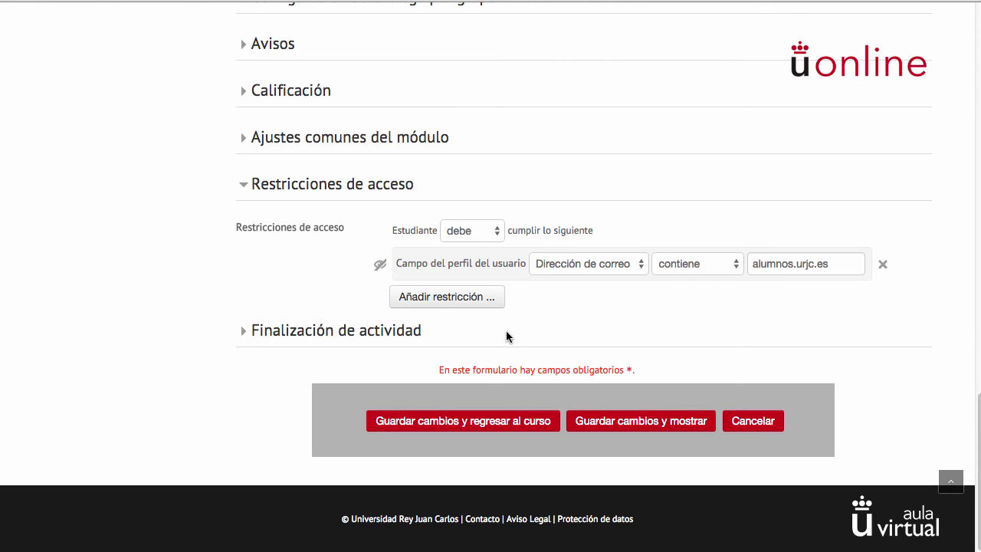
# Step: Add a Finalización de actividad restriction and a Fecha restriction, keeping "todo" as the matching rule for the whole set
pyautogui.click(447, 296)
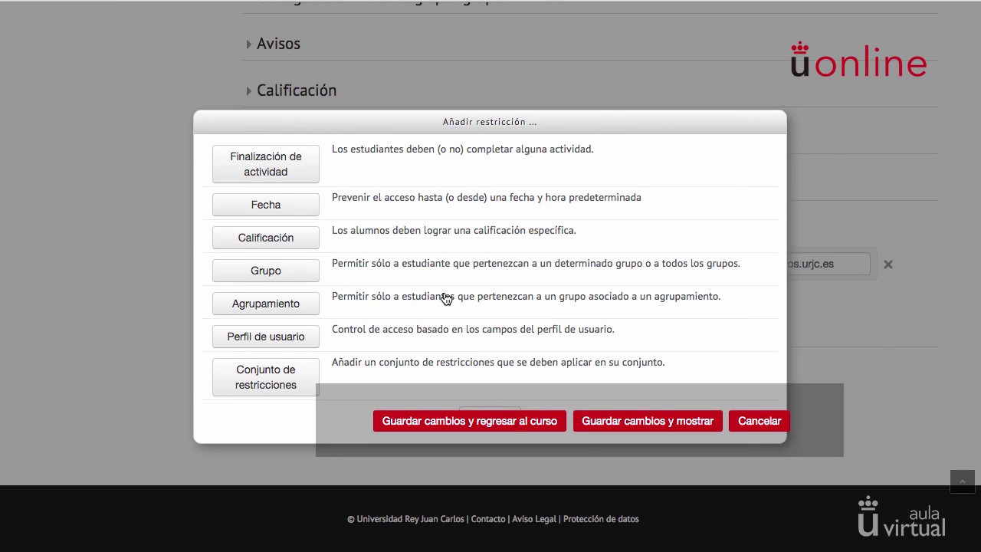
pyautogui.click(269, 159)
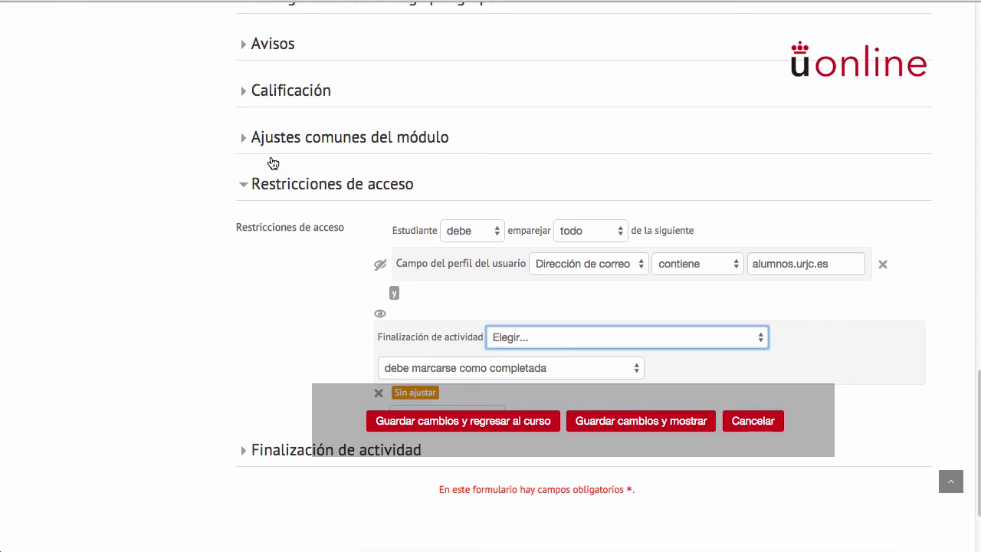
pyautogui.scroll(-3, 422, 261)
pyautogui.click(443, 300)
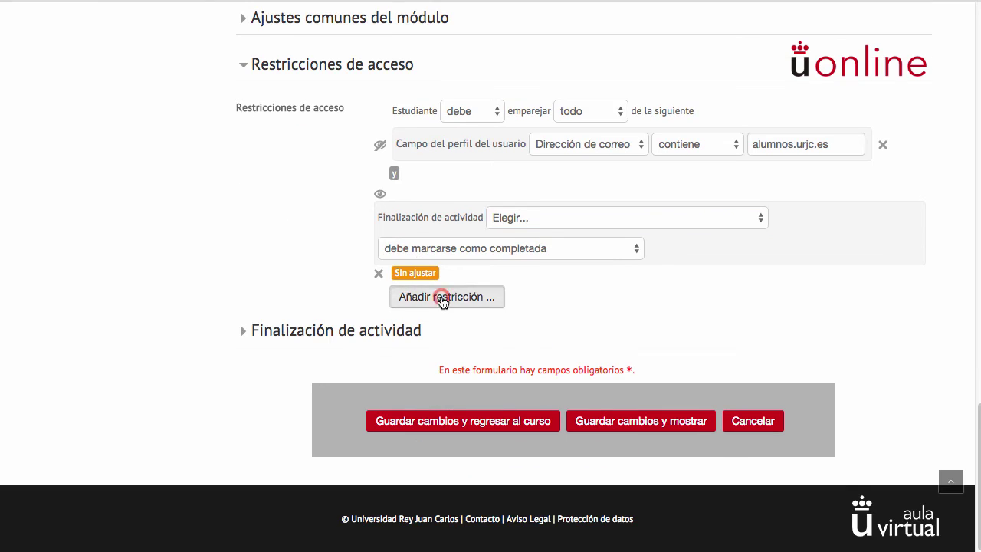
pyautogui.click(279, 211)
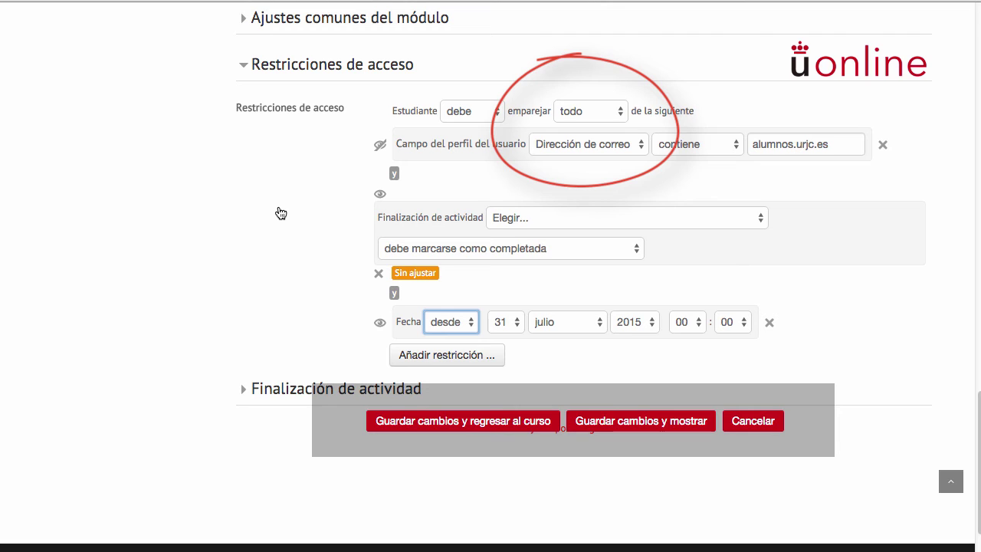
pyautogui.click(601, 117)
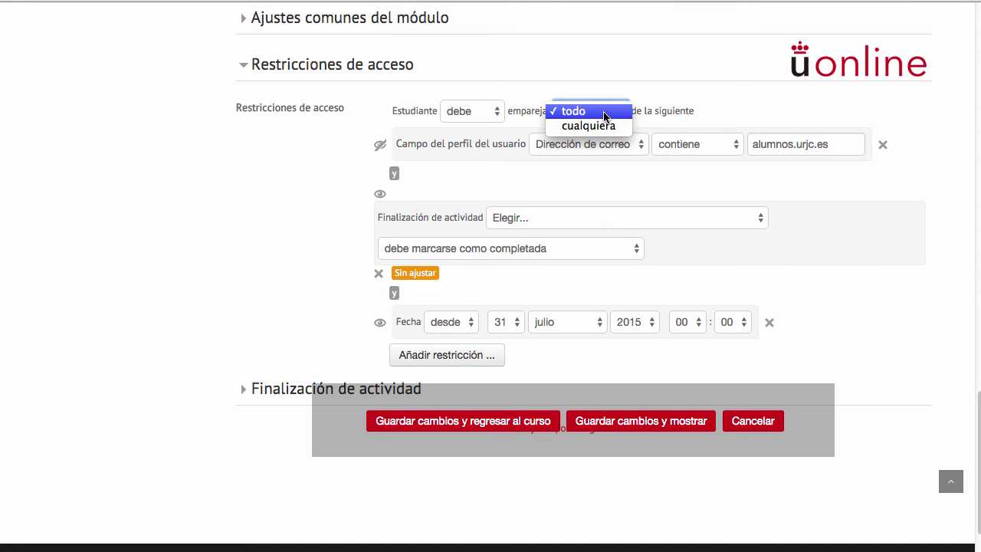
pyautogui.click(602, 109)
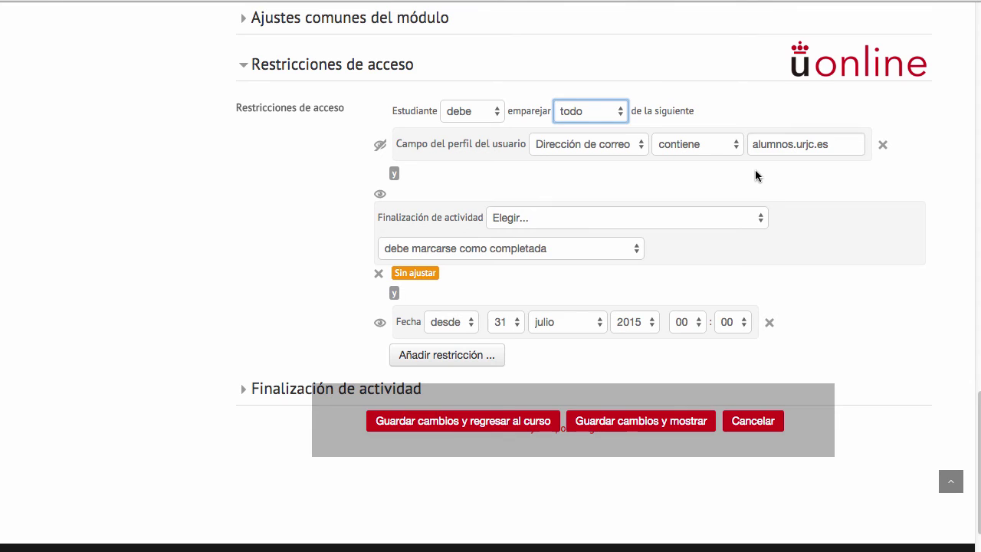
# Step: Remove the user profile, Finalización de actividad and Fecha restrictions from the task
pyautogui.click(882, 145)
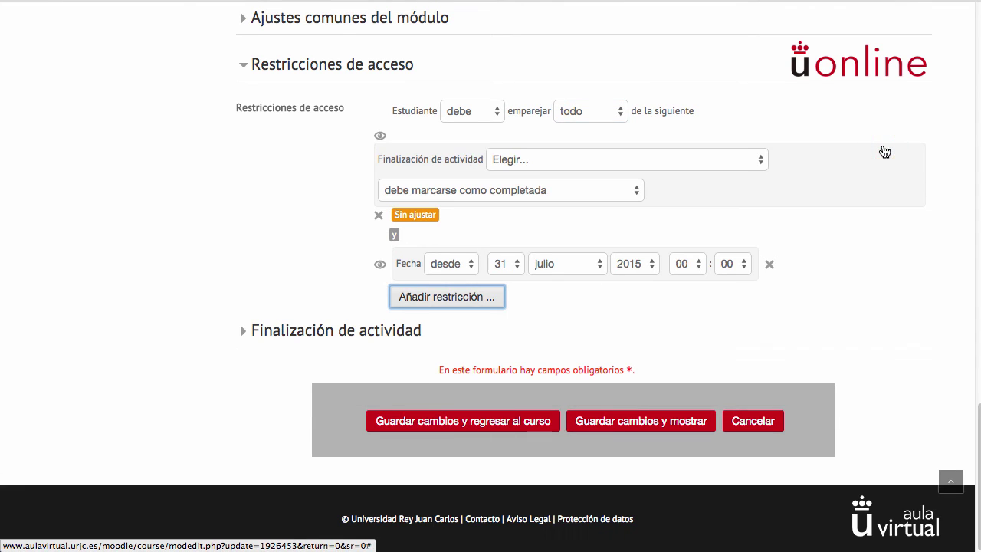
pyautogui.click(378, 215)
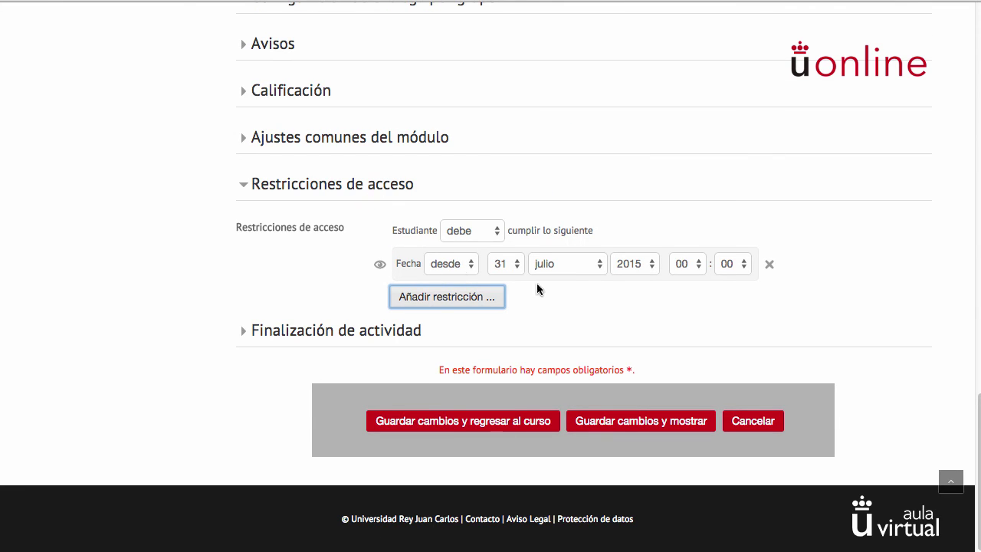
pyautogui.click(770, 265)
# Step: Add a Finalización de actividad restriction and a Conjunto de restricciones alongside it
pyautogui.click(452, 297)
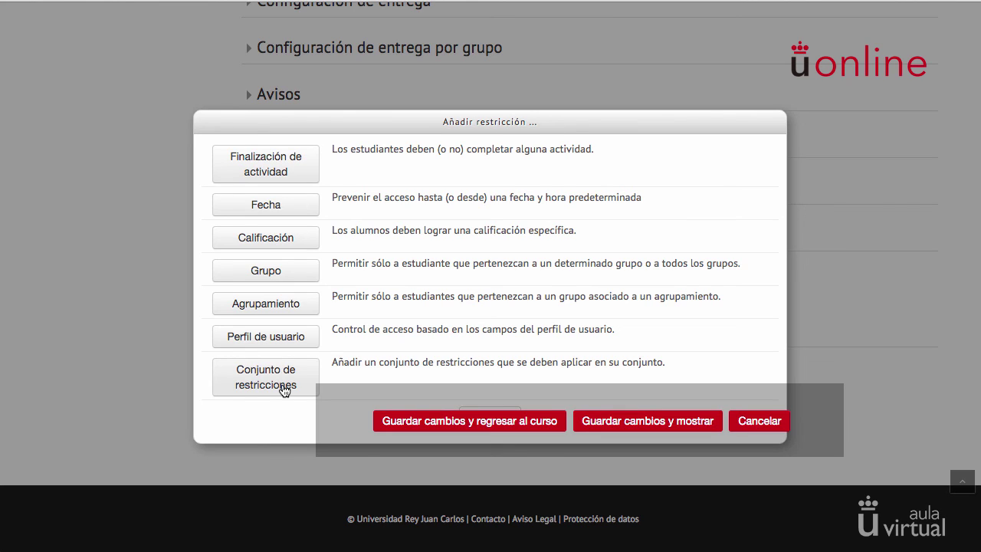
pyautogui.click(292, 170)
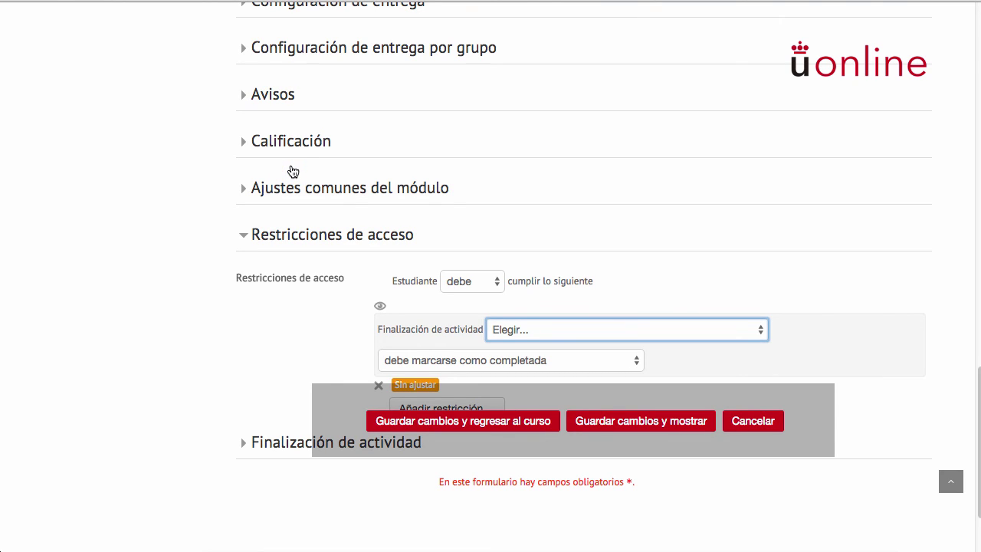
pyautogui.scroll(-3, 291, 167)
pyautogui.click(433, 298)
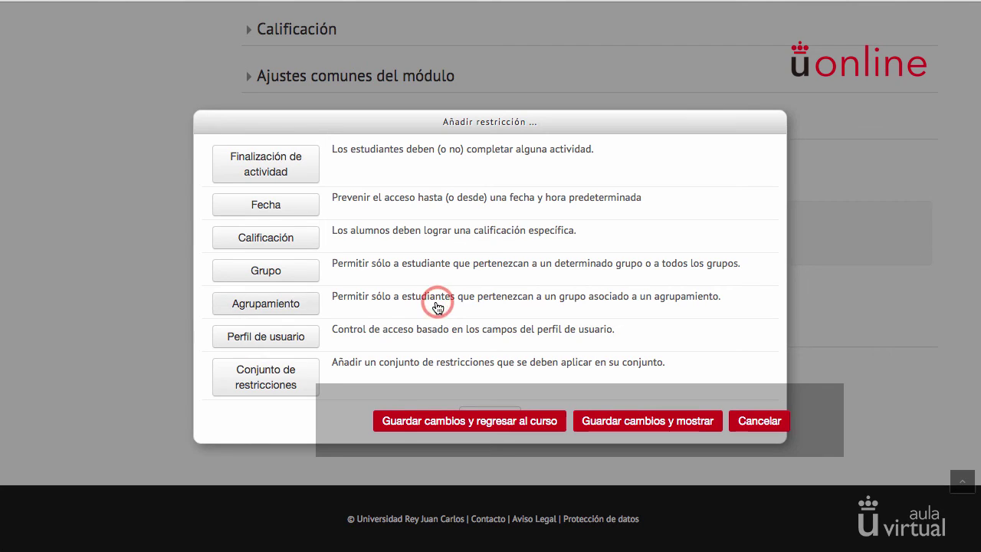
pyautogui.click(293, 368)
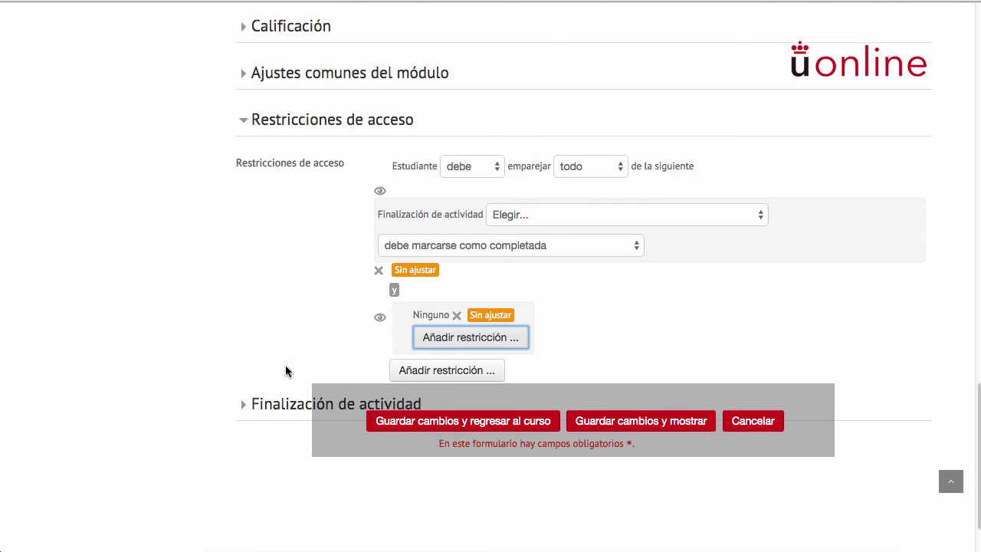
# Step: Add a Calificación restriction inside the nested restriction set
pyautogui.scroll(-2, 285, 366)
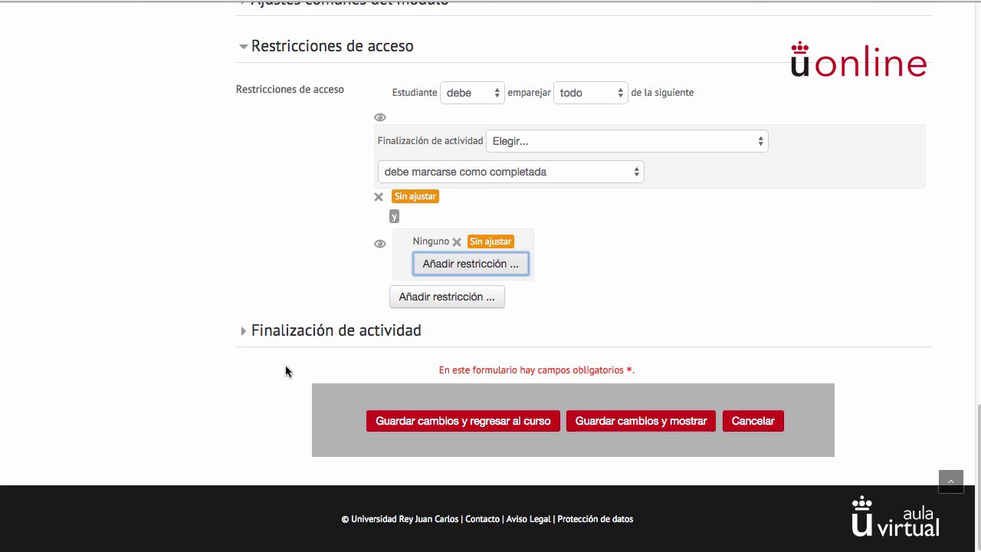
pyautogui.click(457, 268)
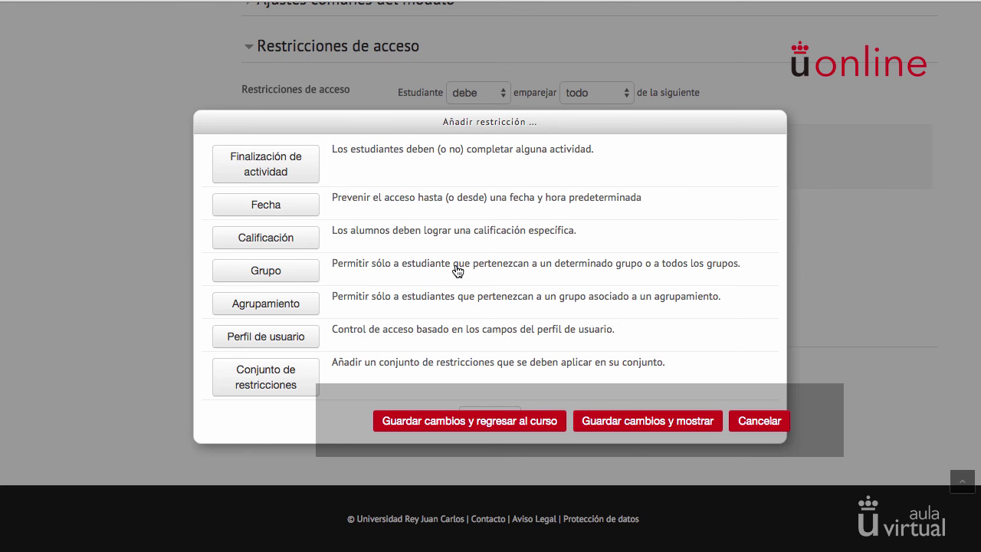
pyautogui.click(284, 238)
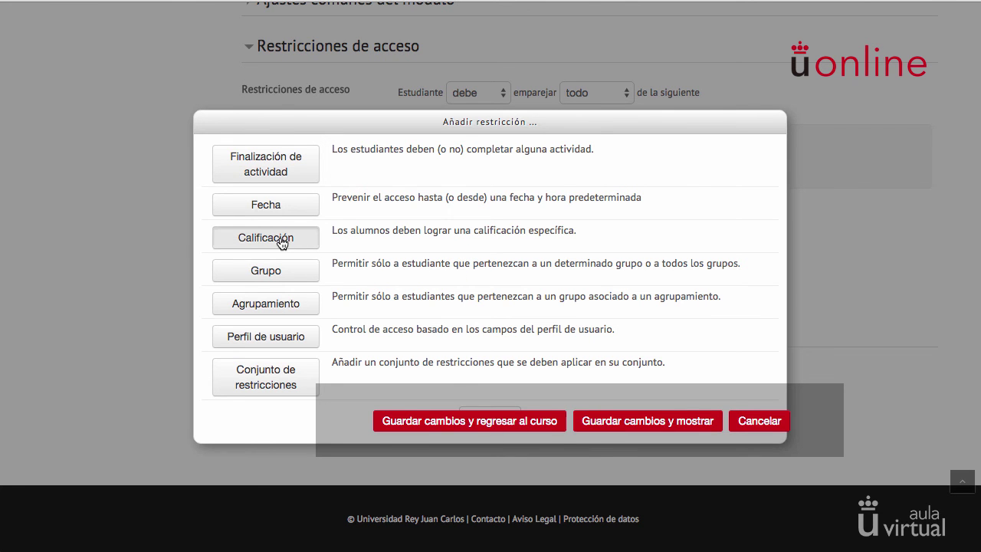
# Step: Add a Perfil de usuario restriction inside the nested restriction set, alongside its Calificación restriction
pyautogui.scroll(-1, 462, 329)
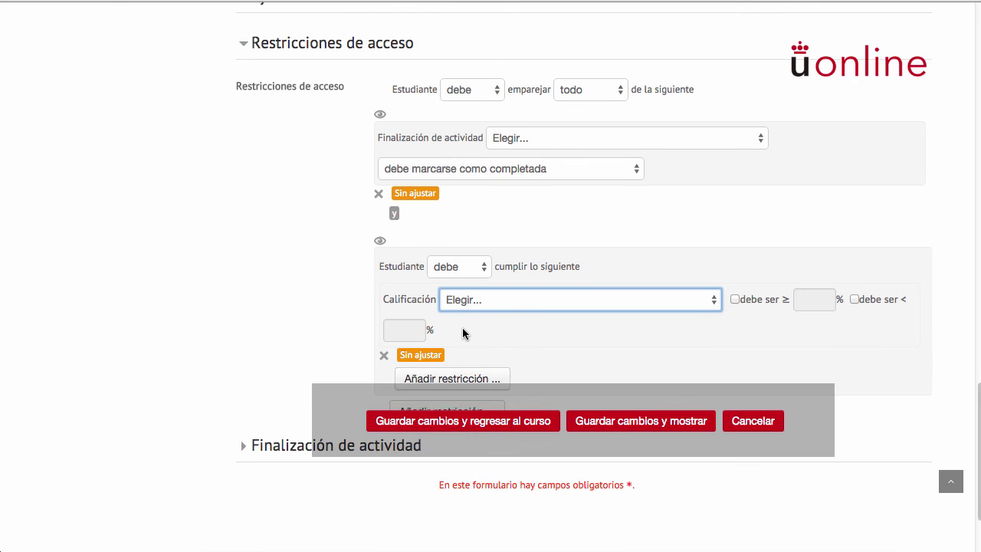
pyautogui.click(465, 351)
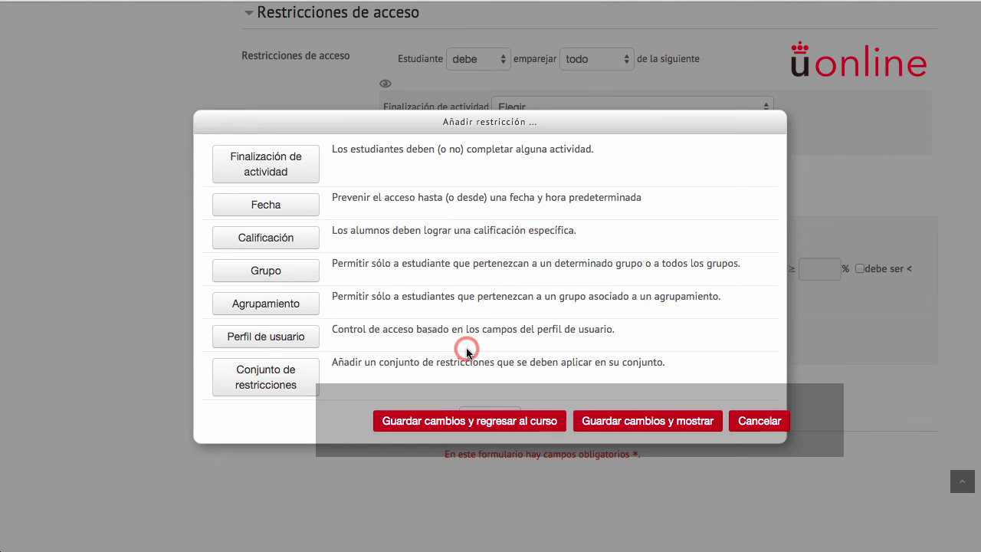
pyautogui.click(275, 339)
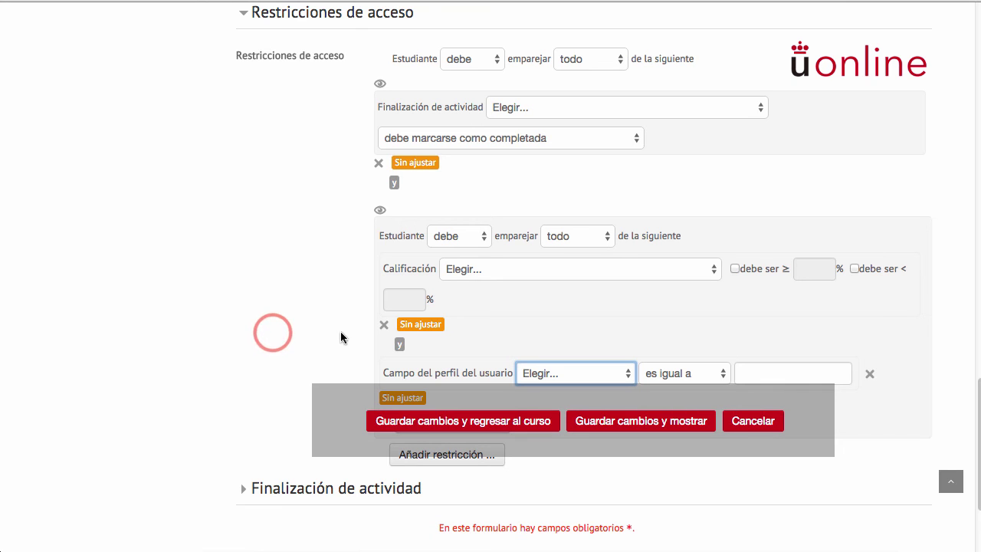
# Step: Set the nested restriction set's matching rule to "cualquiera" so that meeting either of its restrictions is enough
pyautogui.scroll(-1, 417, 330)
pyautogui.scroll(2, 416, 330)
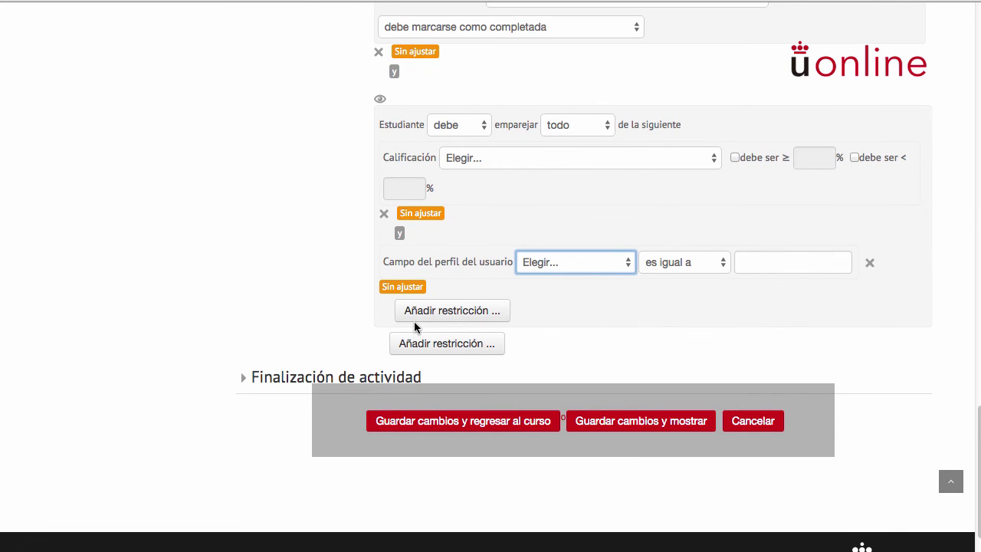
pyautogui.scroll(1, 415, 328)
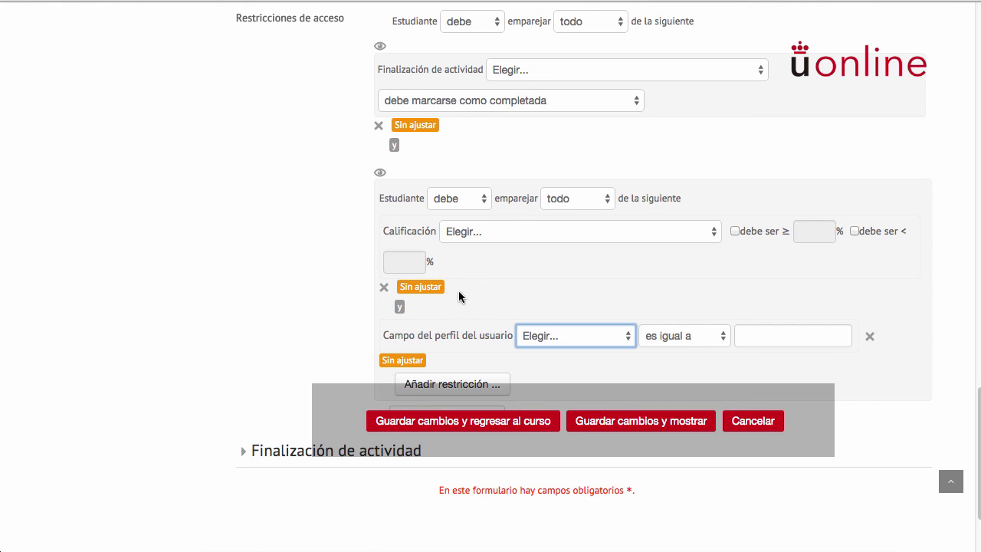
pyautogui.click(575, 198)
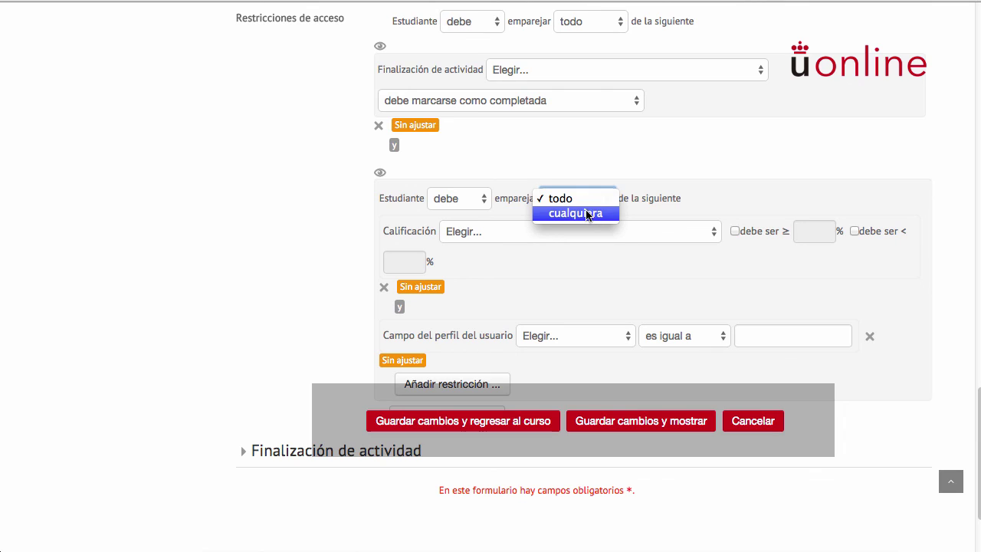
pyautogui.click(585, 213)
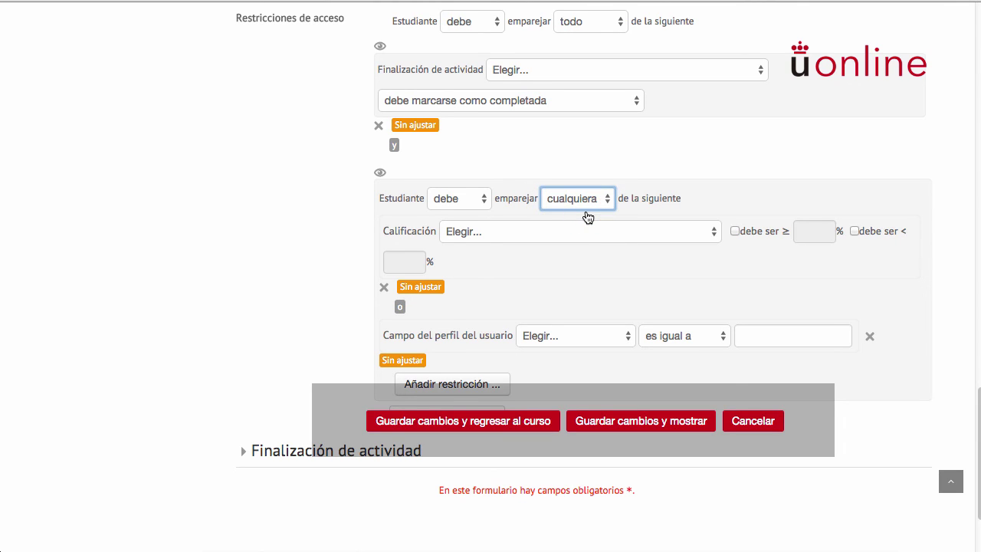